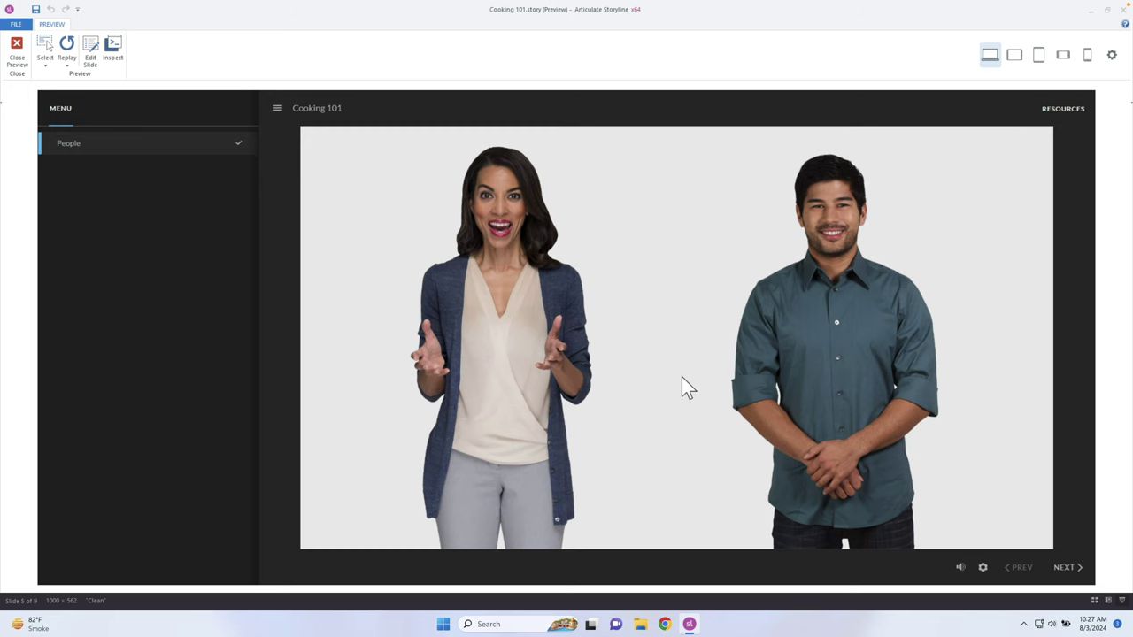
Test the People slide preview by opening and closing both employees' information layers, and return to editing
{"action": "left_click", "coordinate": [526, 346]}
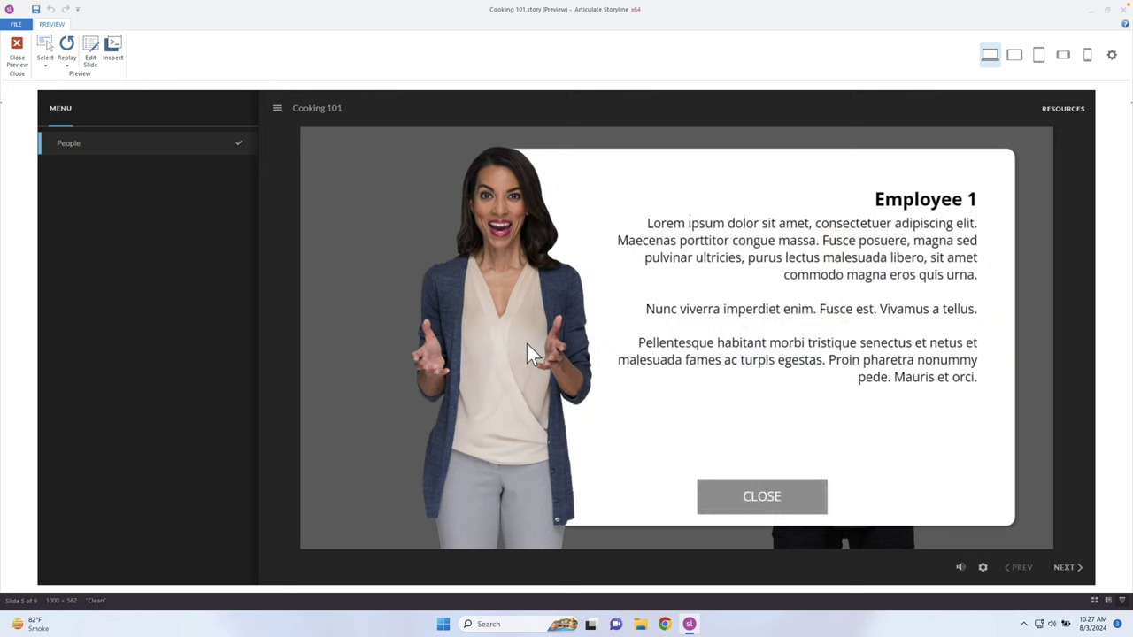
{"action": "left_click", "coordinate": [758, 501]}
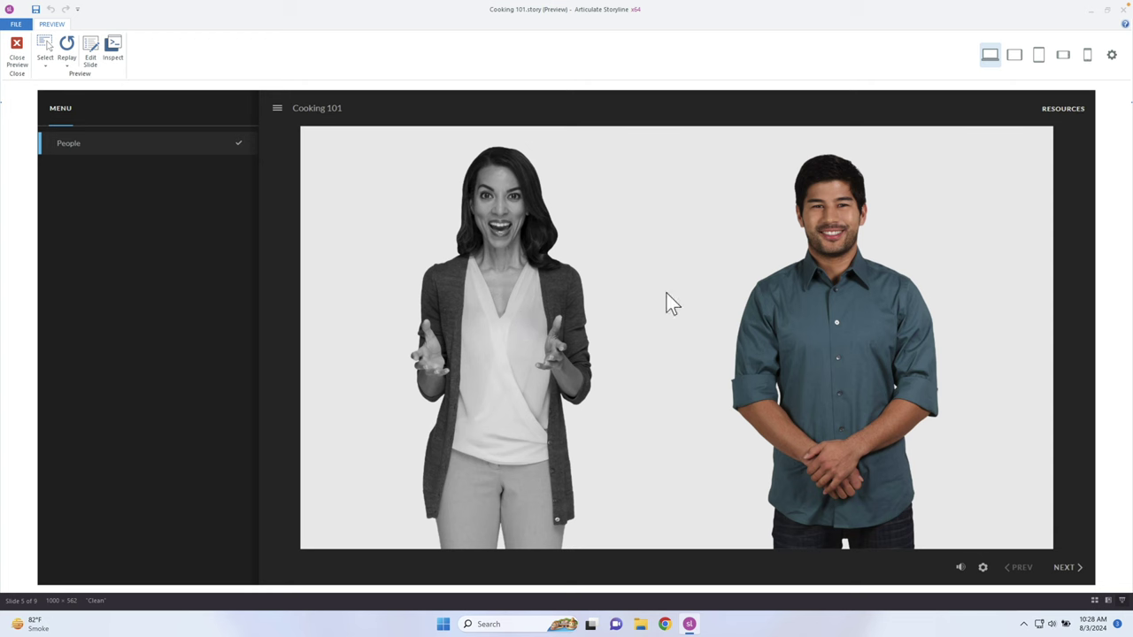
{"action": "left_click", "coordinate": [816, 435]}
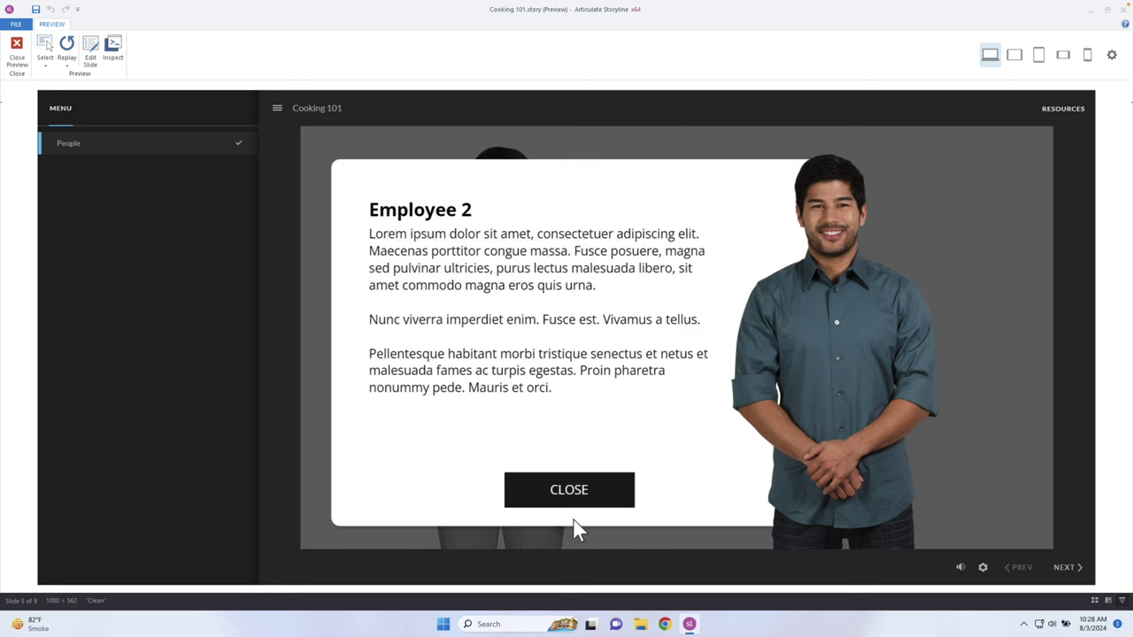
{"action": "left_click", "coordinate": [573, 509]}
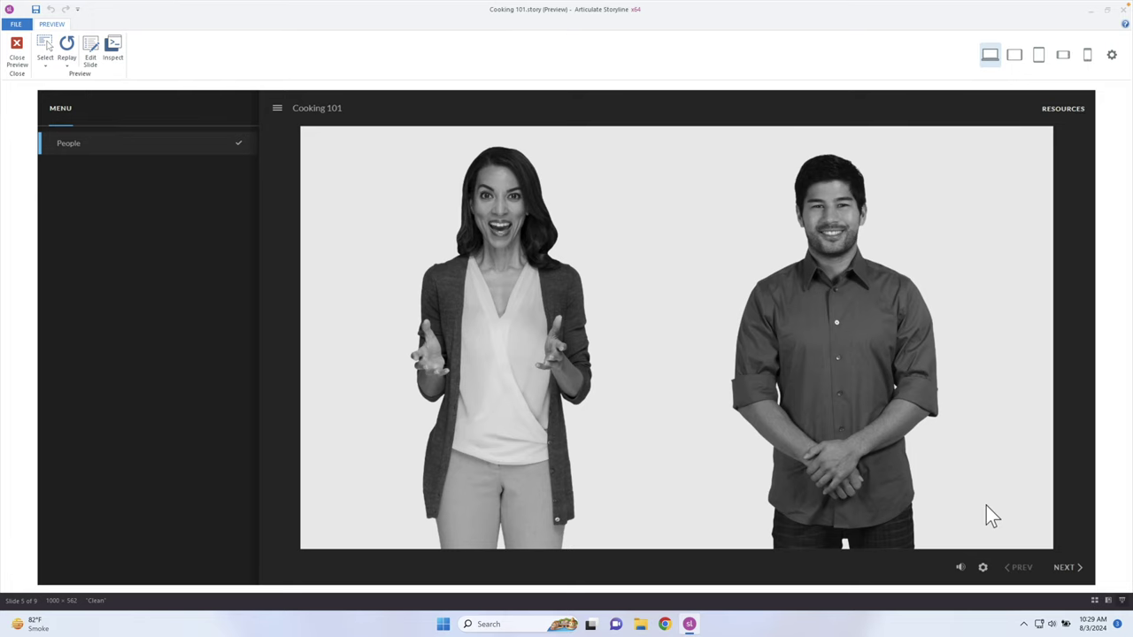
{"action": "left_click", "coordinate": [17, 55]}
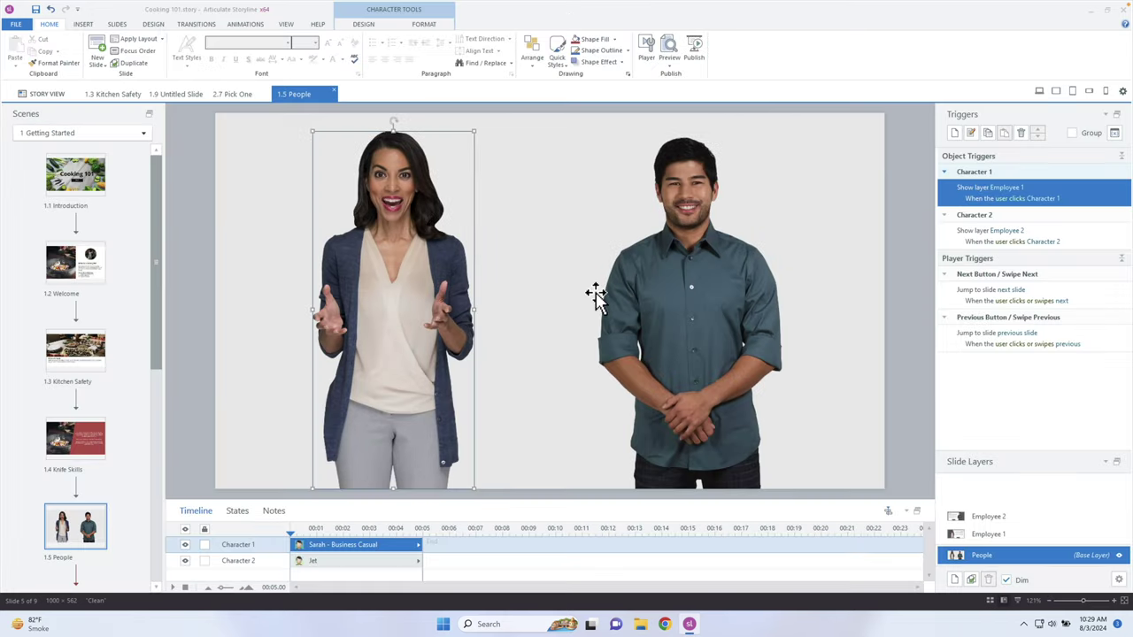
Inspect the Visited states of the female and male characters on the People base layer
{"action": "left_click", "coordinate": [239, 512]}
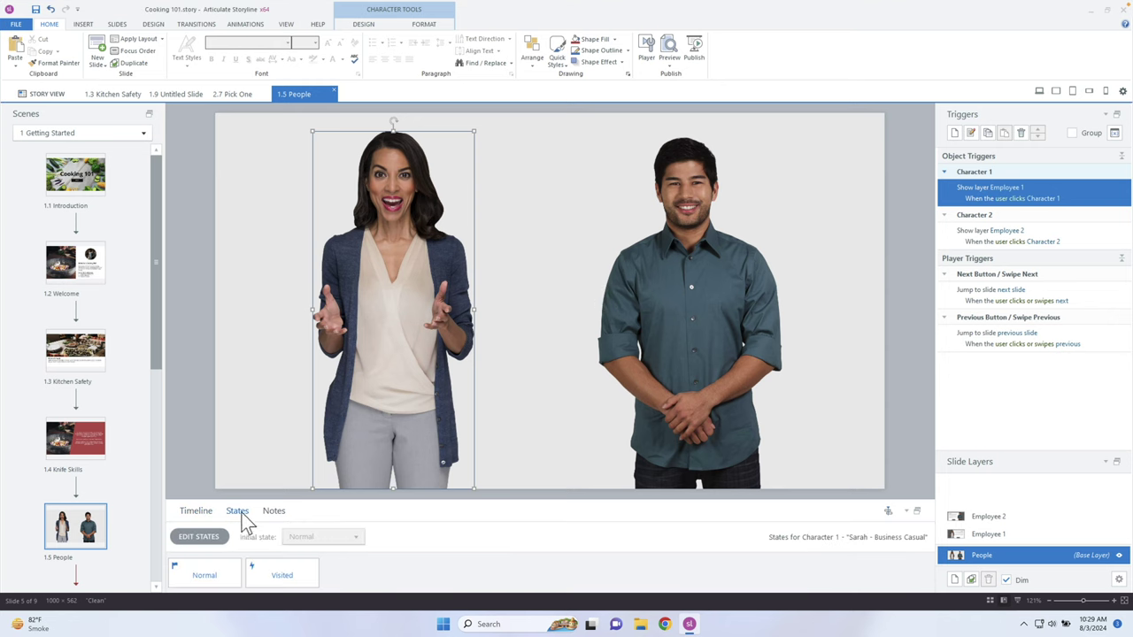
{"action": "left_click", "coordinate": [280, 577]}
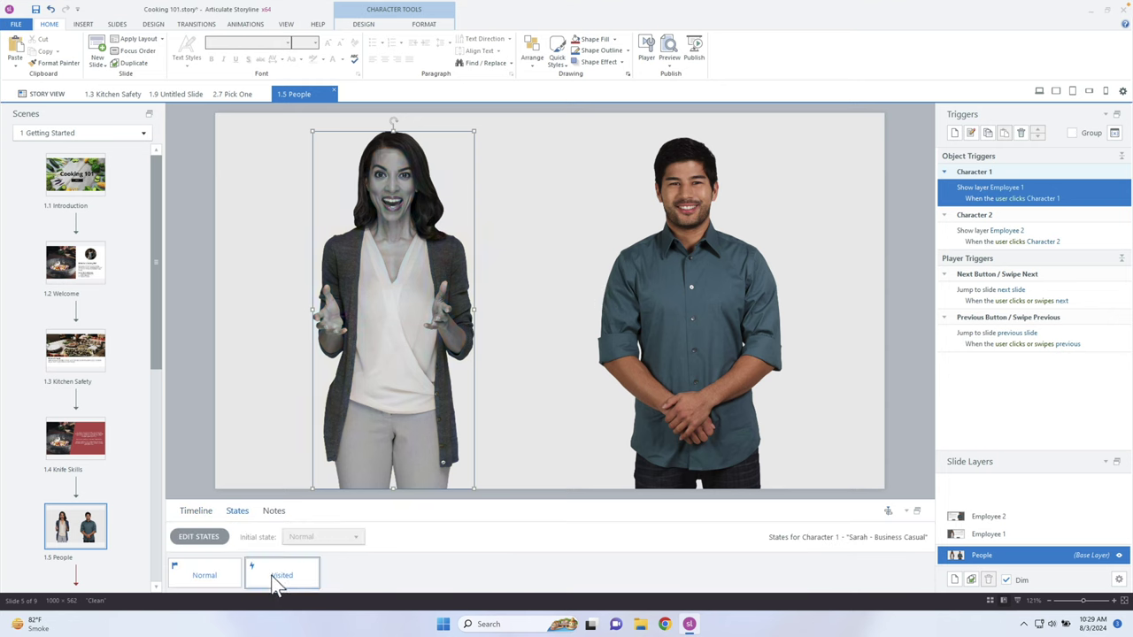
{"action": "left_click", "coordinate": [675, 356]}
{"action": "left_click", "coordinate": [299, 585]}
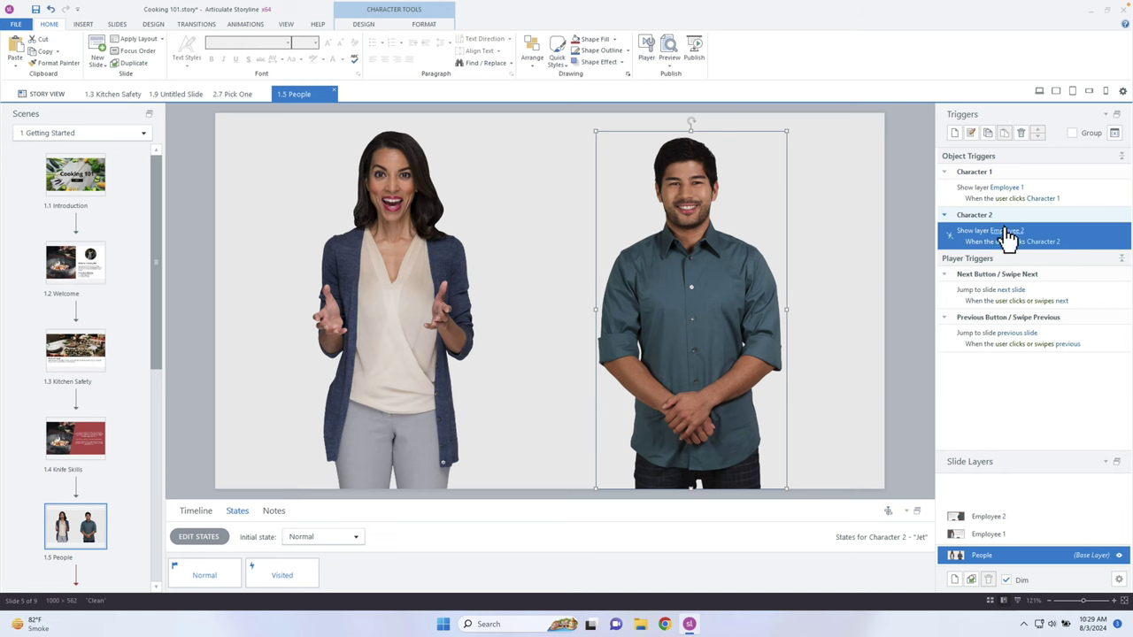
Examine the Employee 1 and Employee 2 layers, including their timeline objects and the Employee 2 background rectangle
{"action": "left_click", "coordinate": [990, 534]}
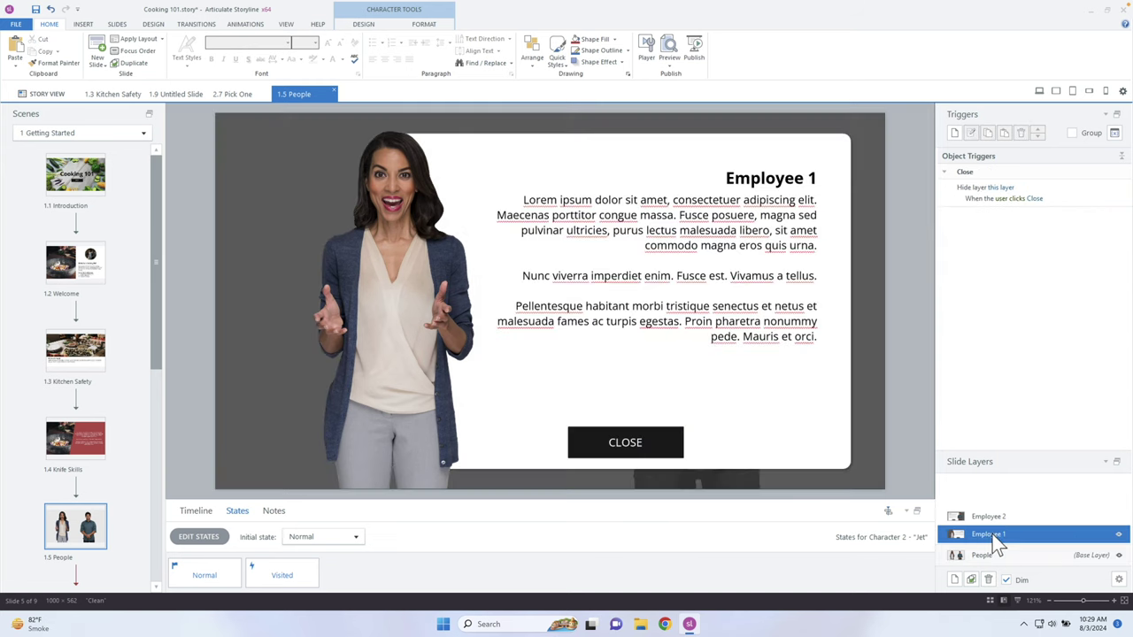
{"action": "left_click", "coordinate": [200, 514]}
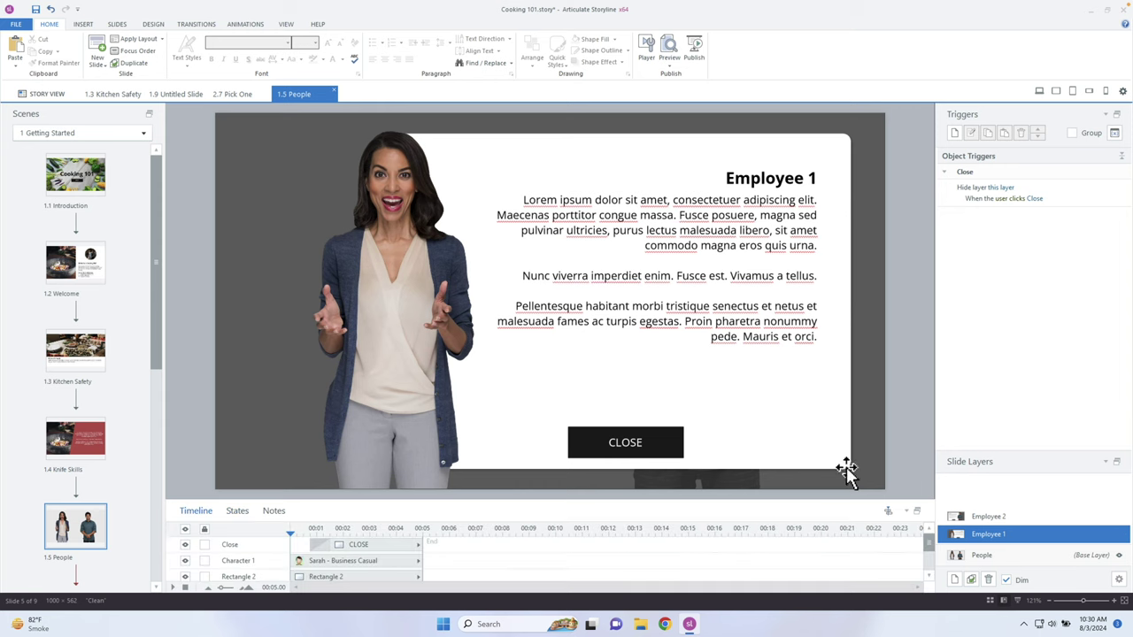
{"action": "left_click", "coordinate": [1019, 518]}
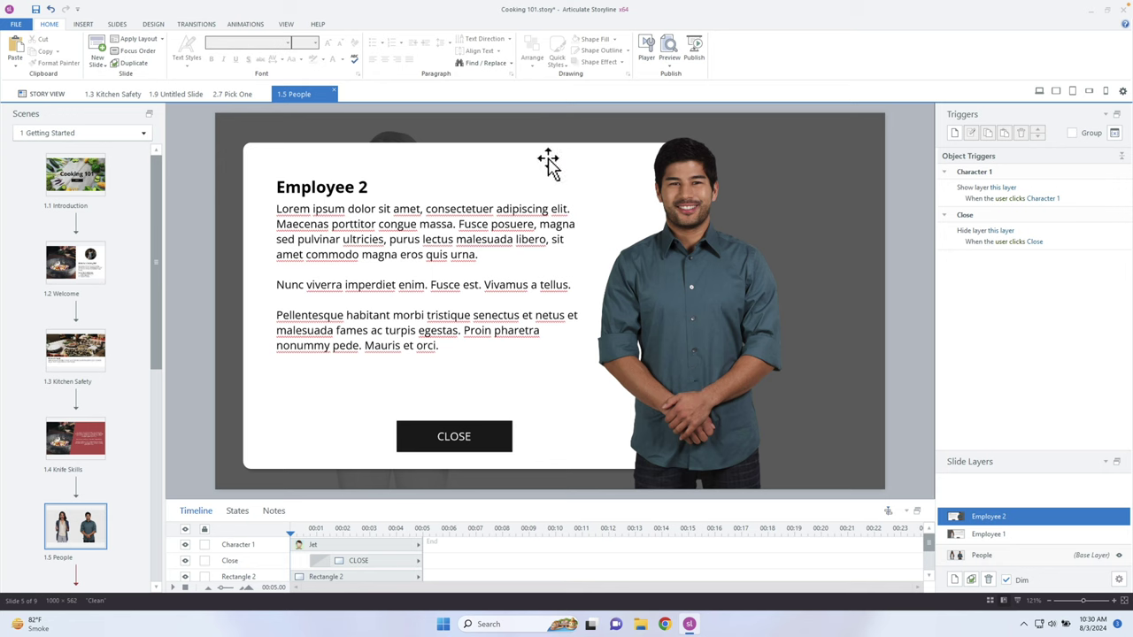
{"action": "left_click", "coordinate": [805, 240]}
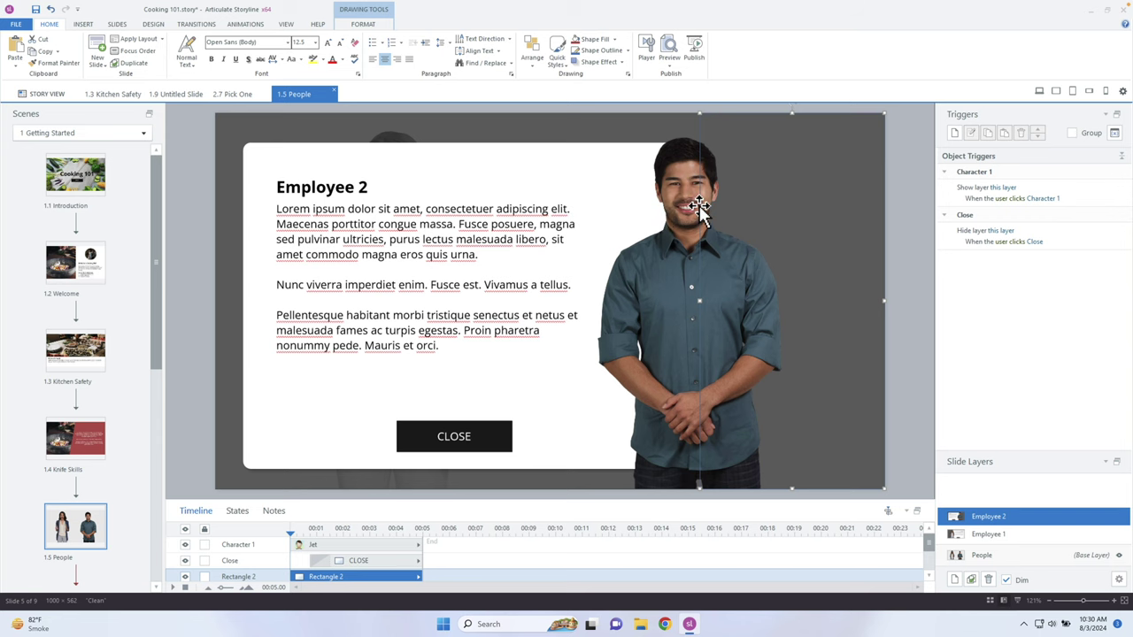
Add a new layer to the People slide and name it Alert
{"action": "left_click", "coordinate": [1011, 556]}
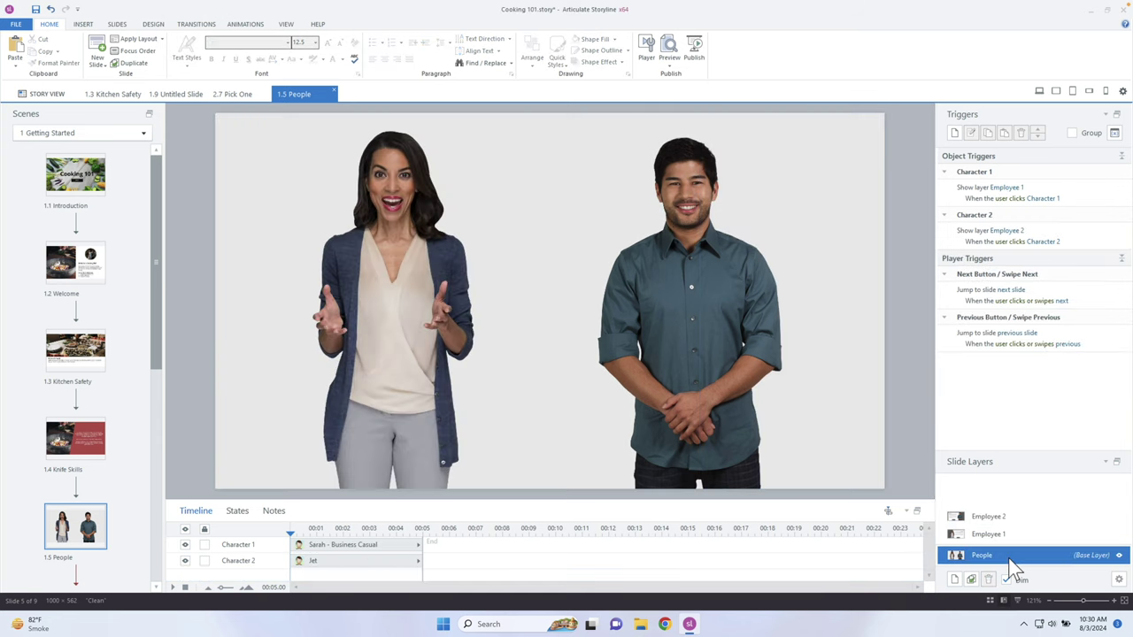
{"action": "left_click", "coordinate": [954, 580]}
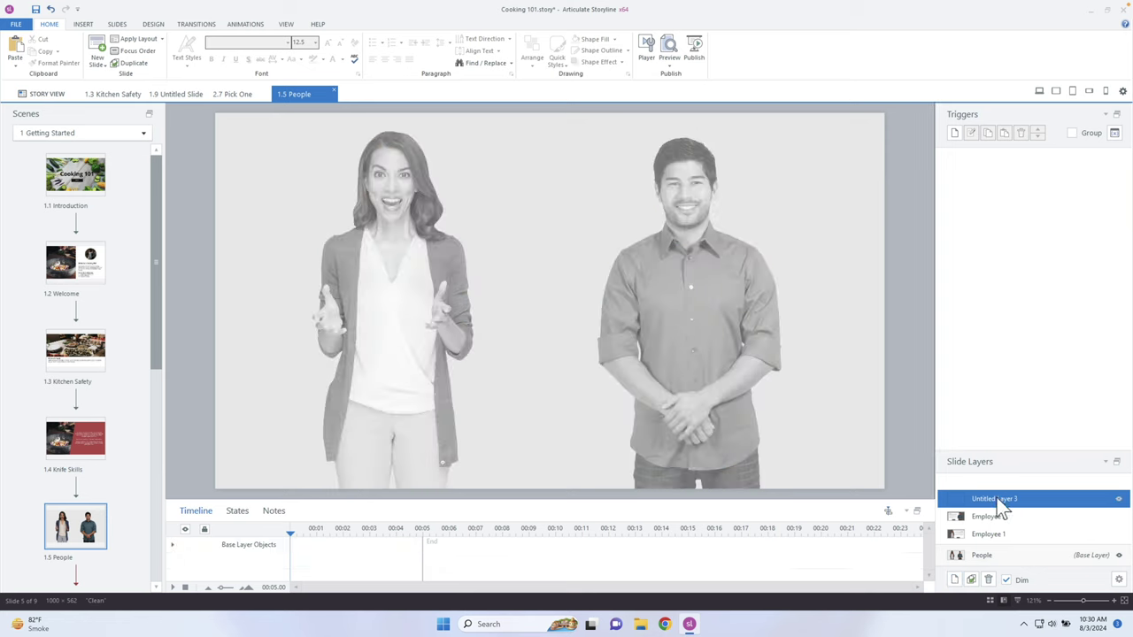
{"action": "double_click", "coordinate": [1003, 498]}
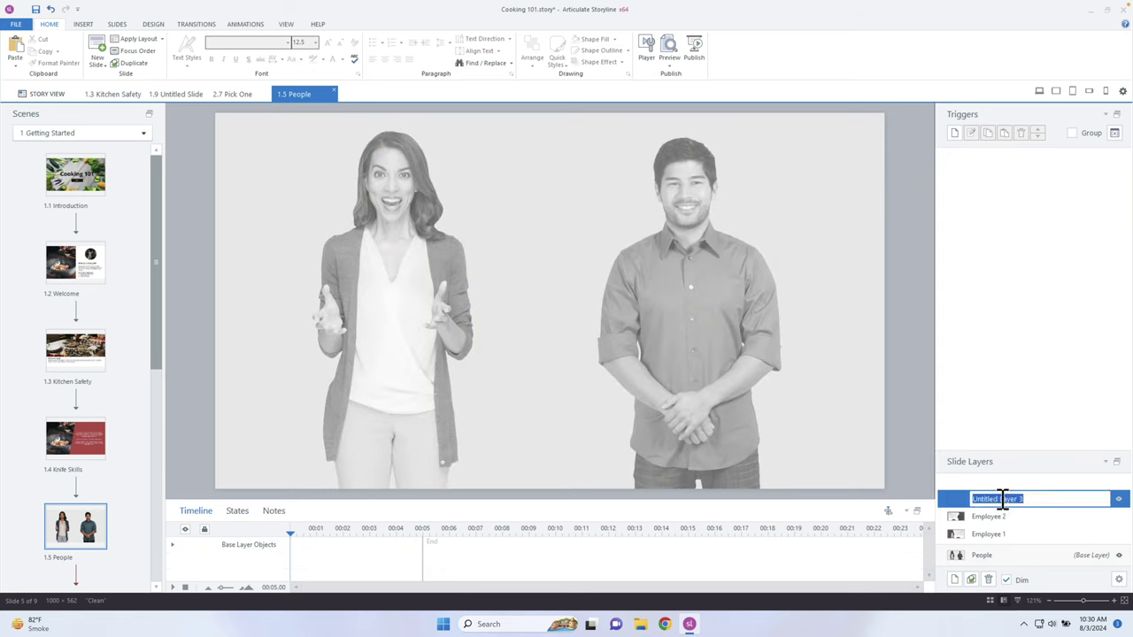
{"action": "type", "text": "Alert"}
{"action": "key", "text": "Return"}
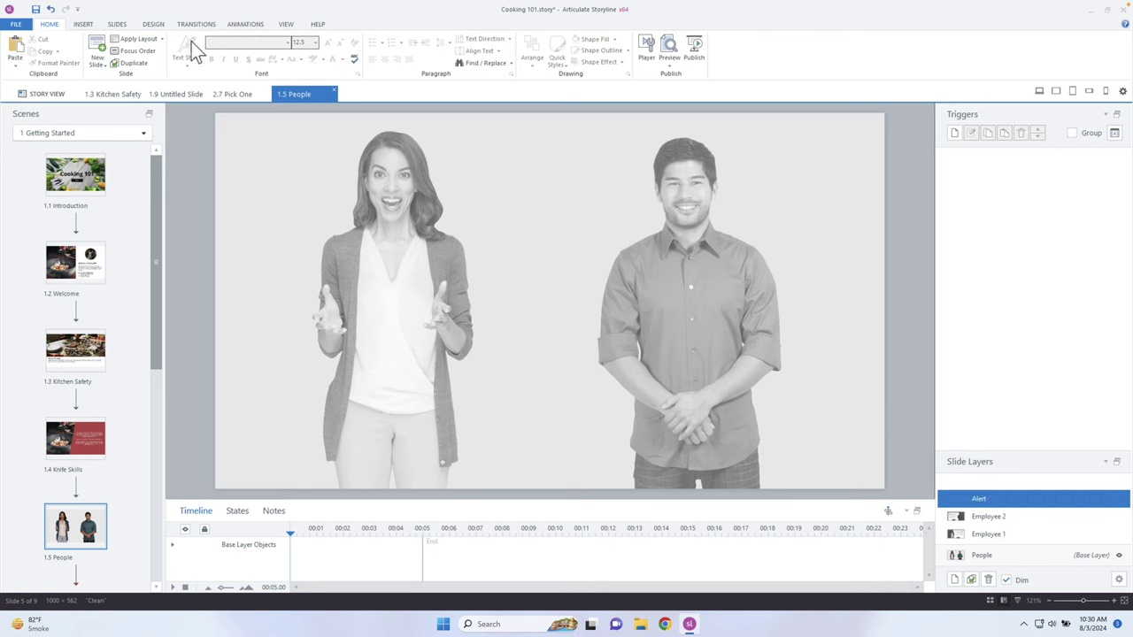
Draw a rectangular caption about 286 by 112 px near the slide's lower-right corner, with its tail aimed at that corner
{"action": "left_click", "coordinate": [84, 25]}
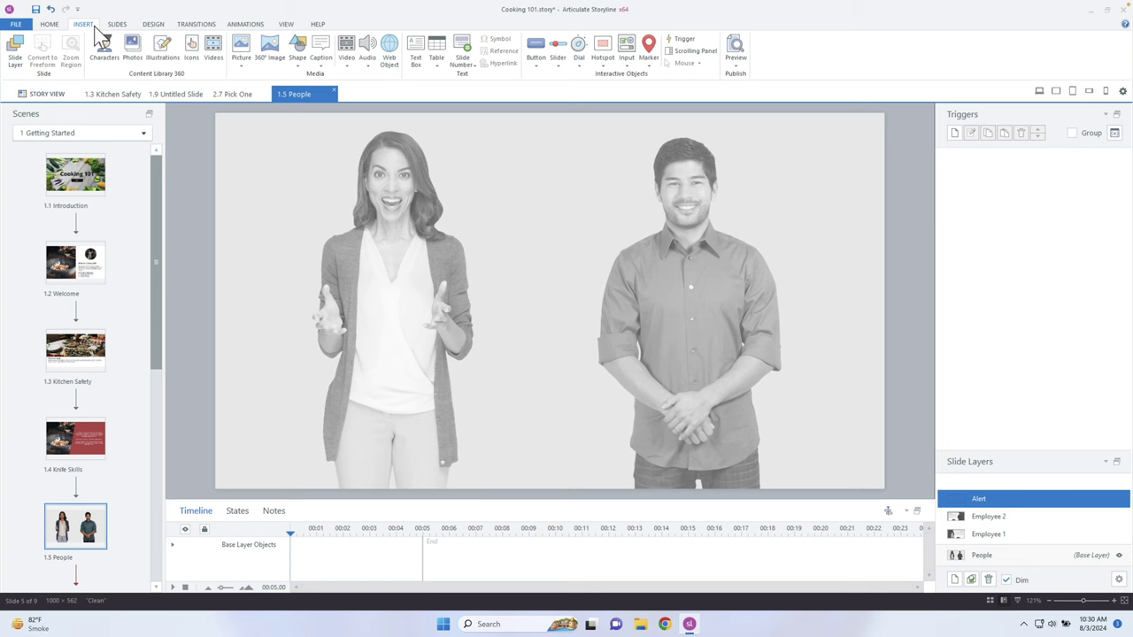
{"action": "left_click", "coordinate": [321, 52]}
{"action": "left_click", "coordinate": [374, 135]}
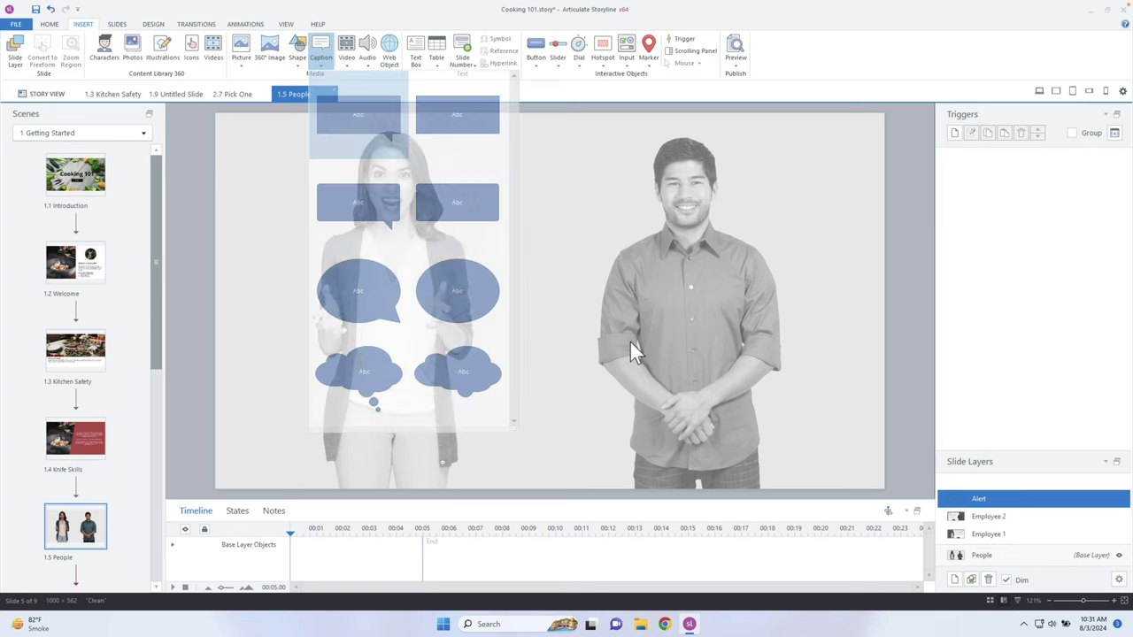
{"action": "mouse_move", "coordinate": [646, 382]}
{"action": "left_mouse_down"}
{"action": "mouse_move", "coordinate": [836, 432]}
{"action": "mouse_move", "coordinate": [829, 476]}
{"action": "mouse_move", "coordinate": [871, 488]}
{"action": "left_mouse_up"}
{"action": "left_click_drag", "start_coordinate": [847, 450], "coordinate": [847, 455]}
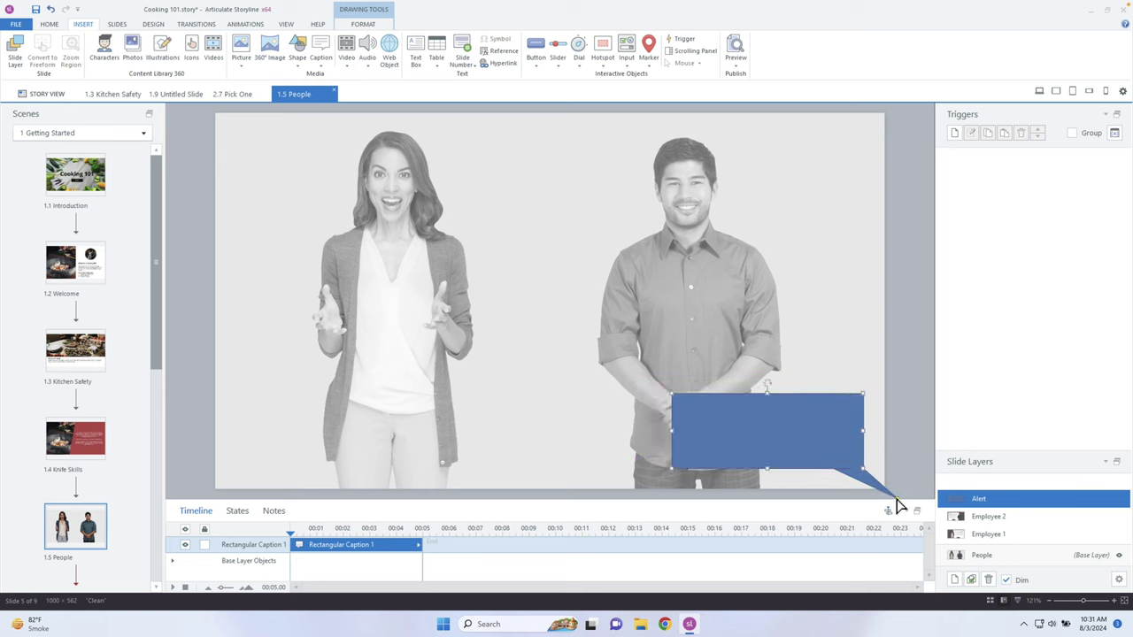
{"action": "left_click", "coordinate": [877, 496]}
{"action": "mouse_move", "coordinate": [871, 490]}
{"action": "left_mouse_down"}
{"action": "mouse_move", "coordinate": [887, 497]}
{"action": "mouse_move", "coordinate": [867, 487]}
{"action": "left_mouse_up"}
Enter "You must visit all characters before moving on." as the caption's text
{"action": "left_click", "coordinate": [788, 447]}
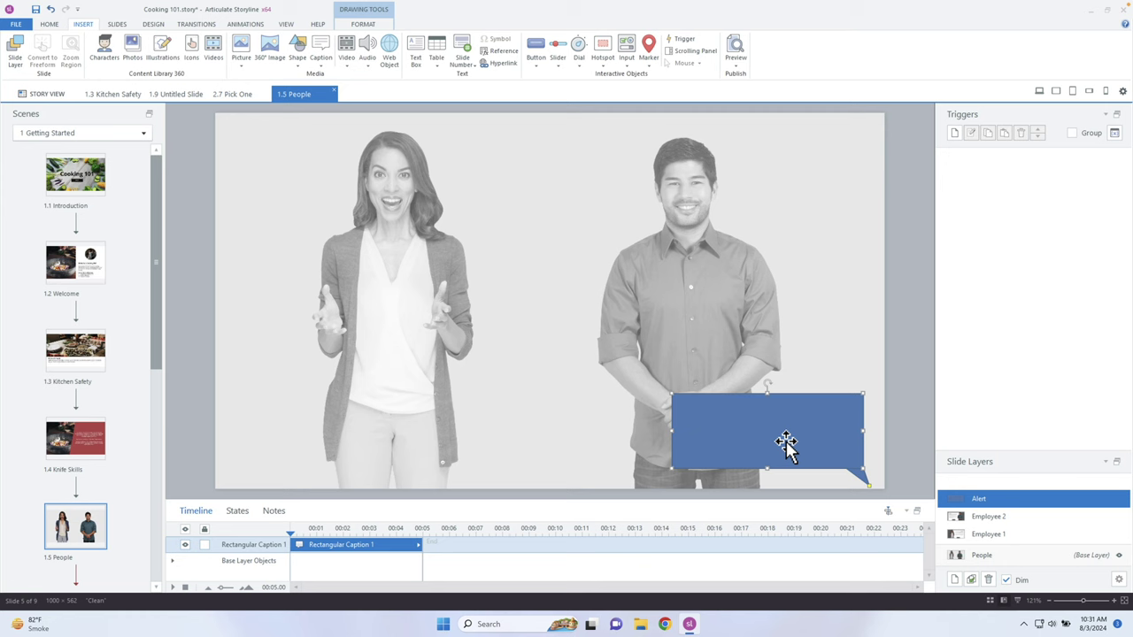
{"action": "type", "text": "You"}
{"action": "type", "text": " must complet"}
{"action": "key", "text": "BackSpace"}
{"action": "key", "text": "BackSpace"}
{"action": "key", "text": "BackSpace"}
{"action": "key", "text": "BackSpace"}
{"action": "key", "text": "BackSpace"}
{"action": "key", "text": "BackSpace"}
{"action": "key", "text": "BackSpace"}
{"action": "key", "text": "BackSpace"}
{"action": "type", "text": "visit a"}
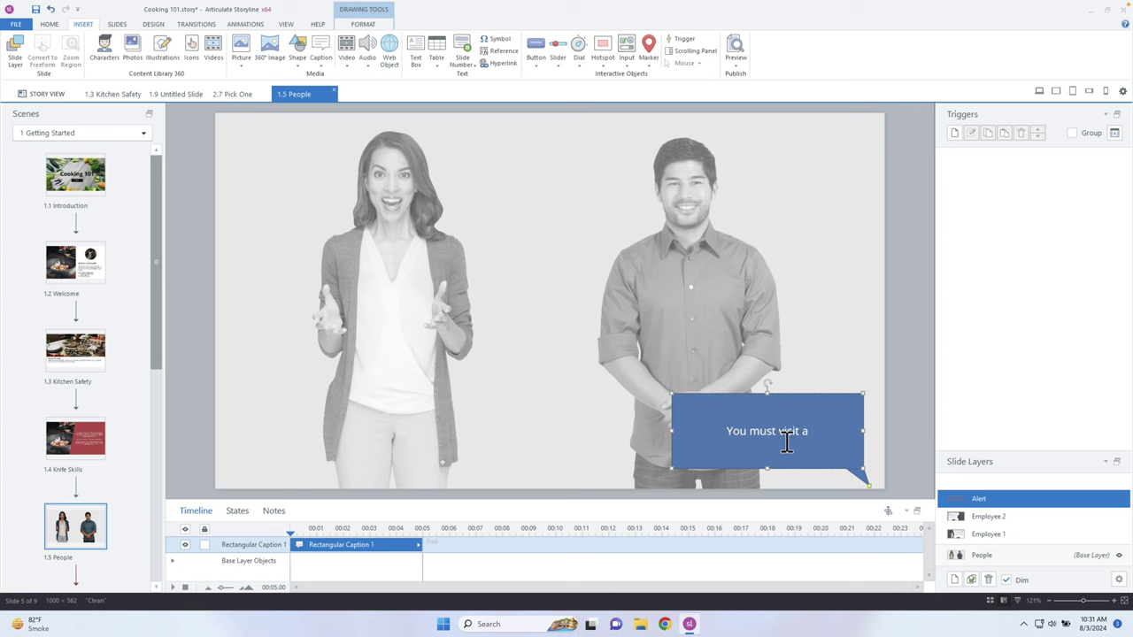
{"action": "type", "text": "ll characters before movin"}
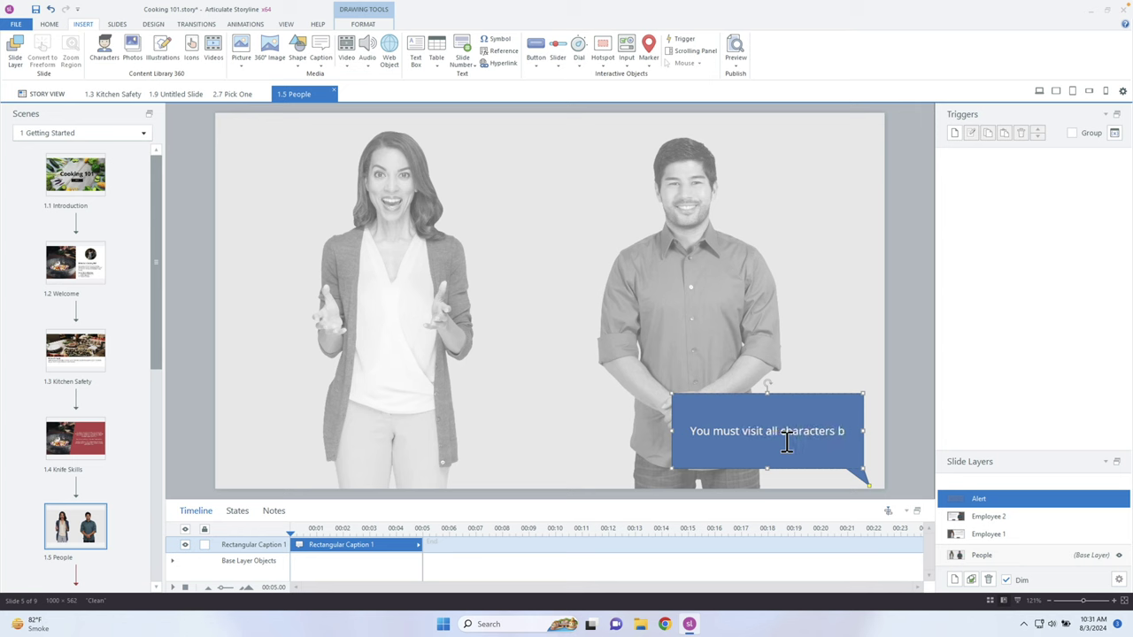
{"action": "key", "text": "BackSpace"}
{"action": "key", "text": "BackSpace"}
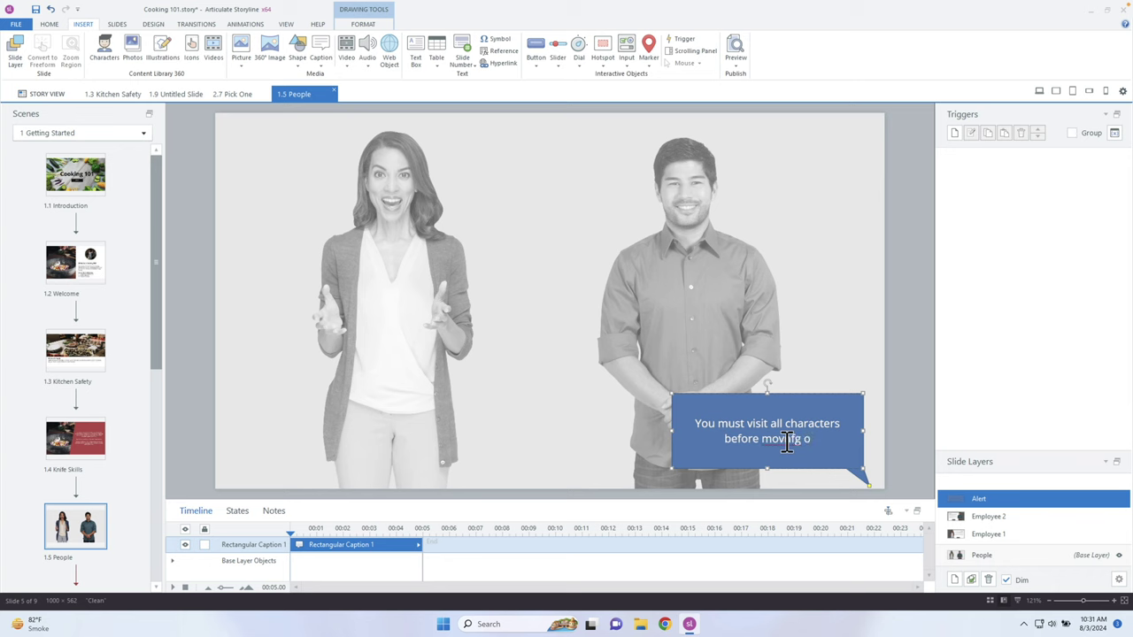
{"action": "type", "text": "ing on."}
Remove the caption's outline and set its fill to the near-white colour #FAFAFA
{"action": "left_click", "coordinate": [365, 24]}
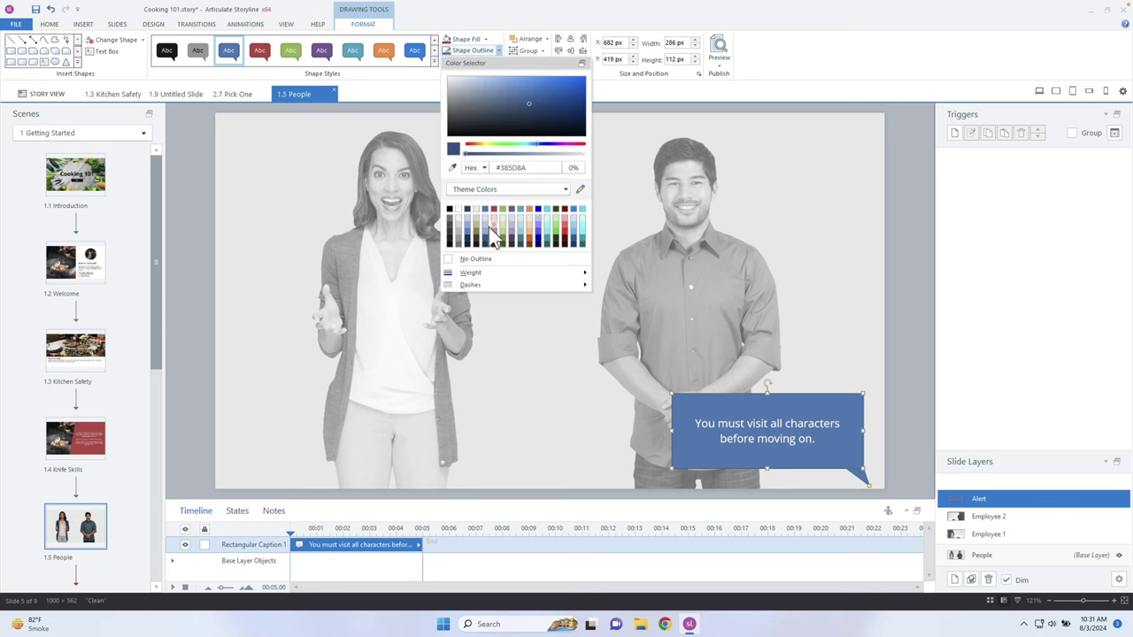
{"action": "left_click", "coordinate": [483, 258]}
{"action": "left_click", "coordinate": [486, 39]}
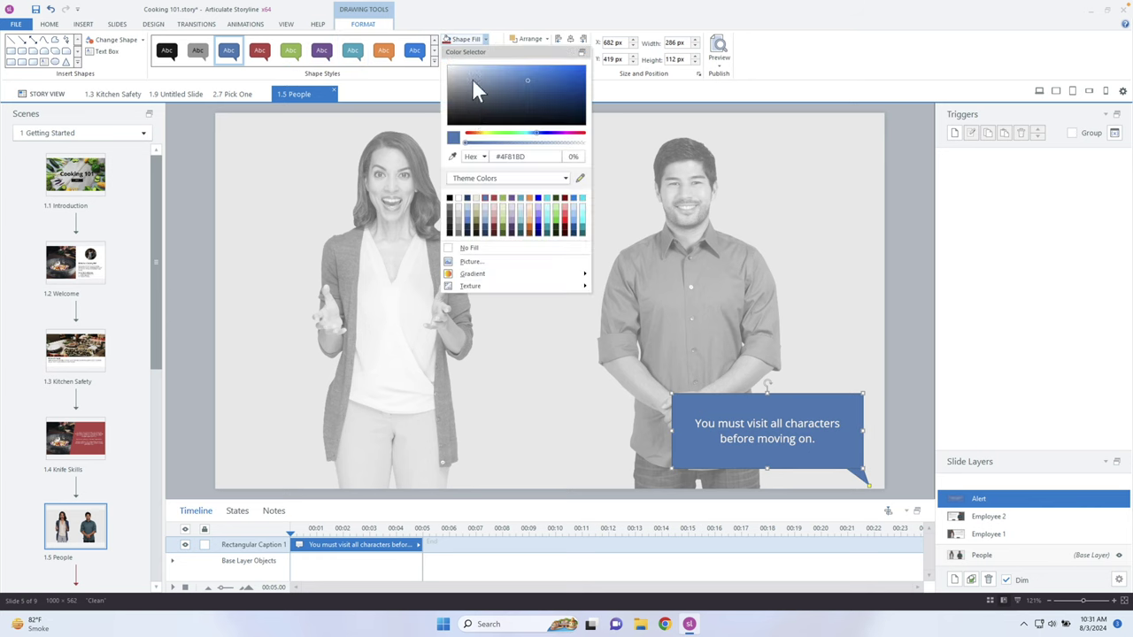
{"action": "left_click_drag", "start_coordinate": [451, 73], "coordinate": [440, 66]}
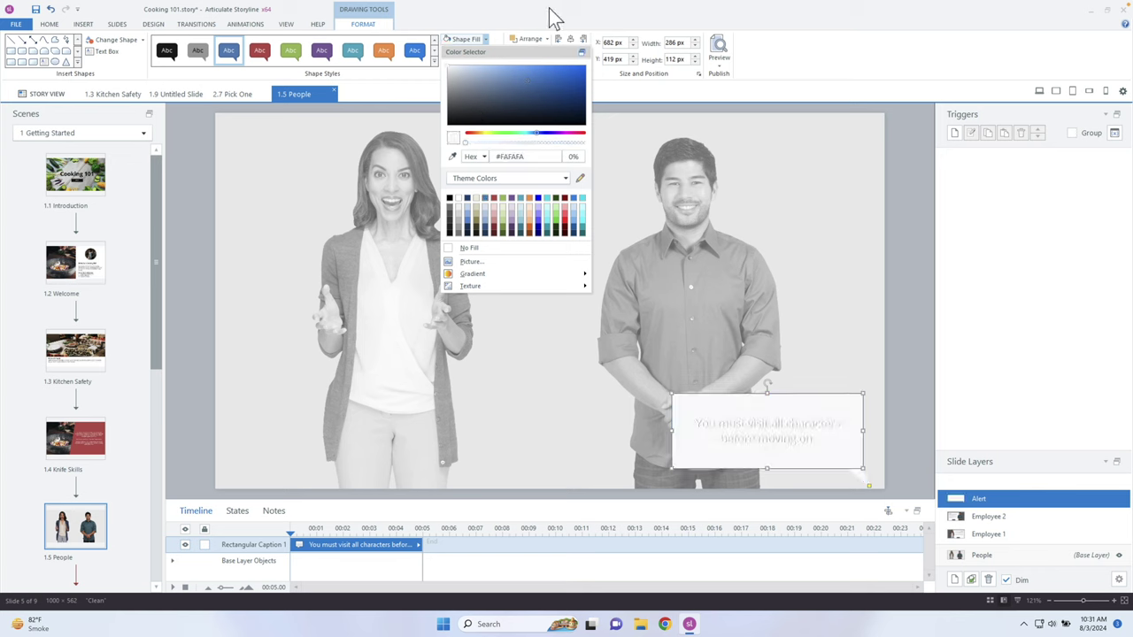
{"action": "left_click", "coordinate": [545, 21]}
Apply an outer shadow that falls downward from the caption
{"action": "left_click", "coordinate": [482, 64]}
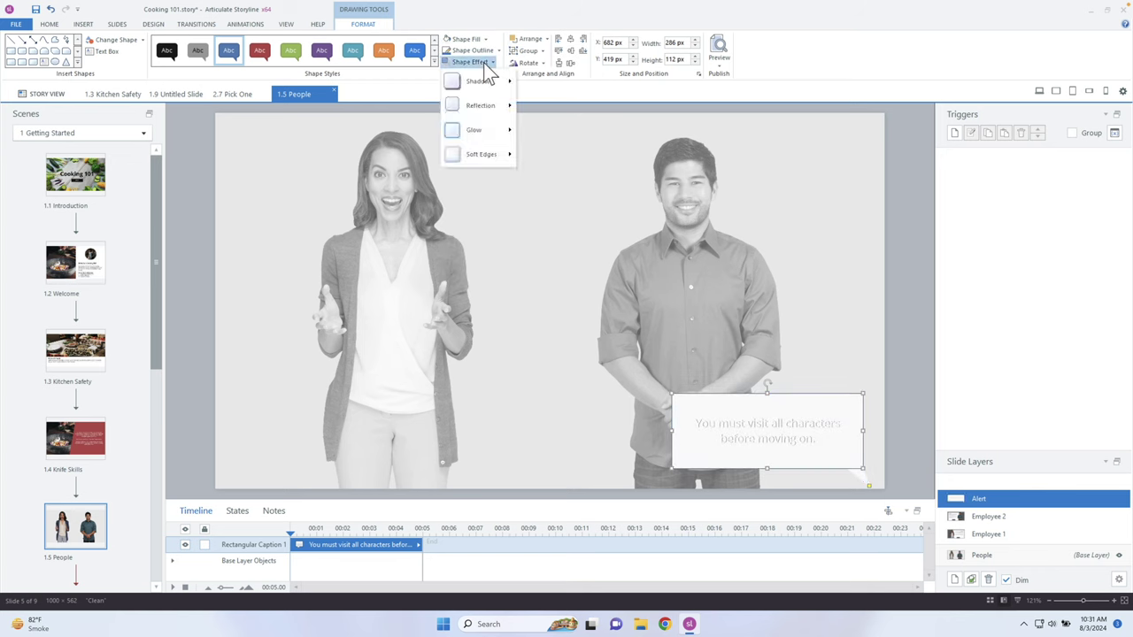
{"action": "mouse_move", "coordinate": [486, 79]}
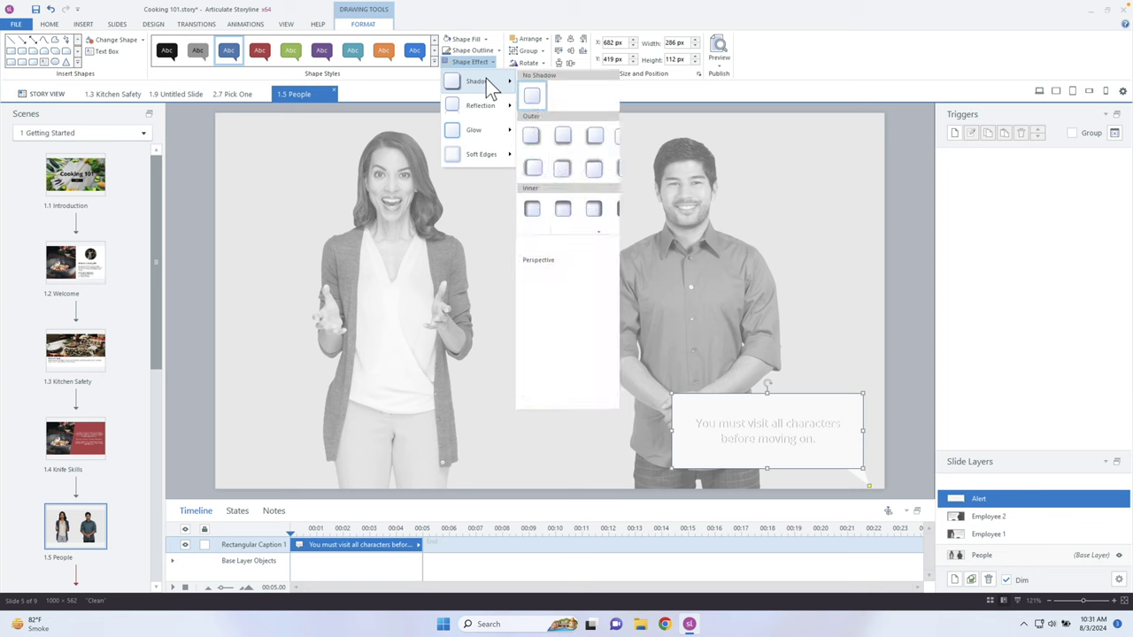
{"action": "left_click", "coordinate": [560, 173]}
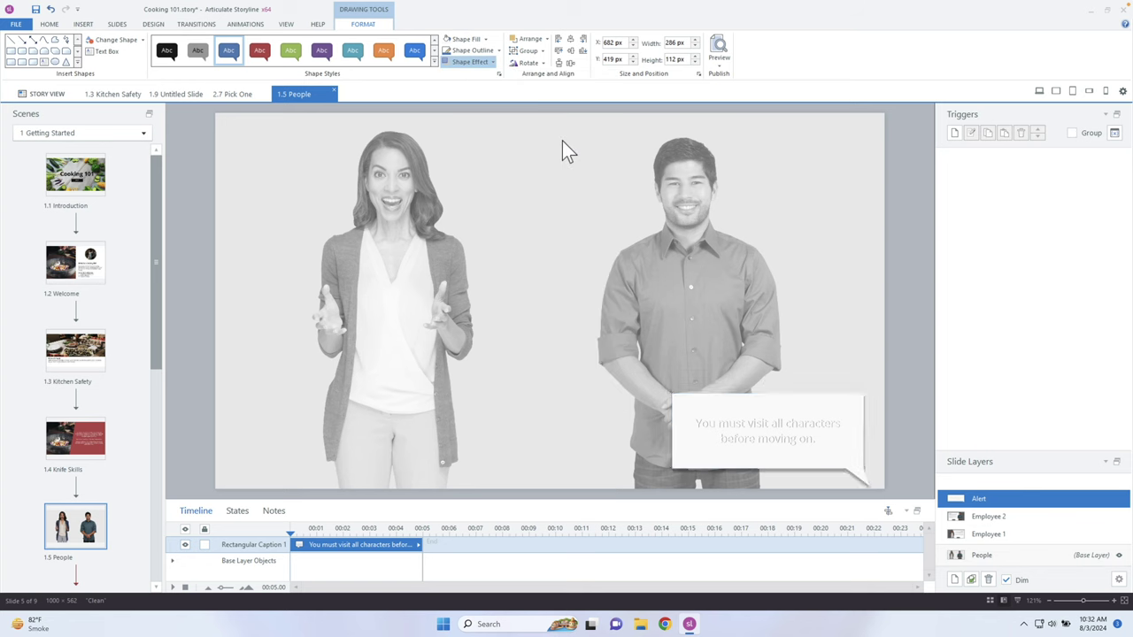
Increase the transparency of the caption's shadow in the shape formatting settings to soften it
{"action": "left_click", "coordinate": [498, 74]}
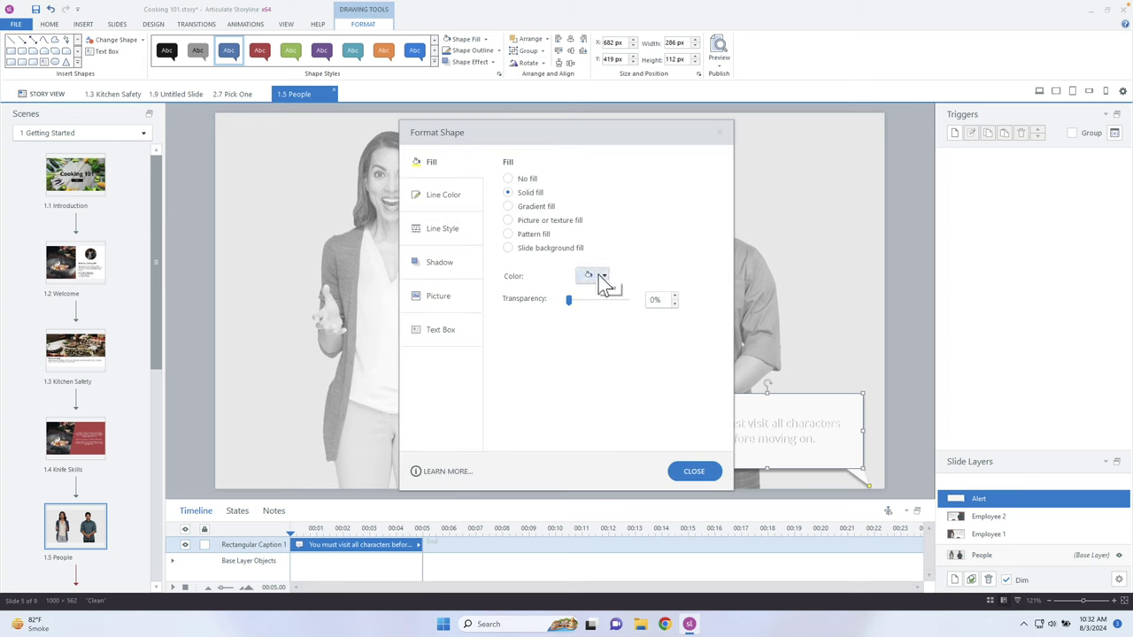
{"action": "left_click", "coordinate": [453, 269]}
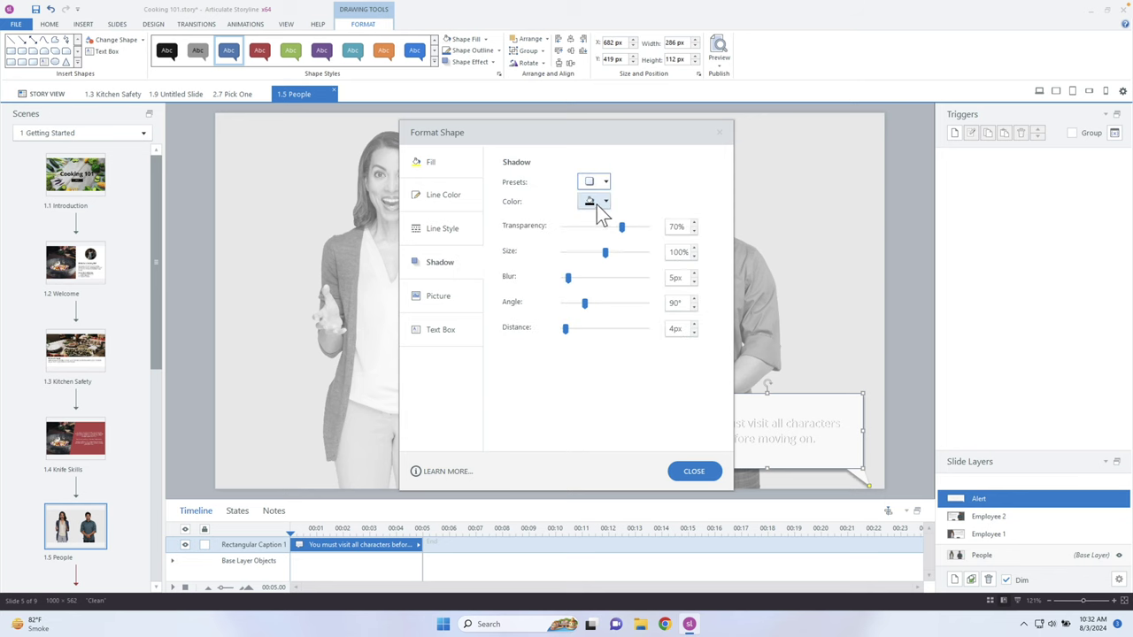
{"action": "left_click", "coordinate": [694, 223]}
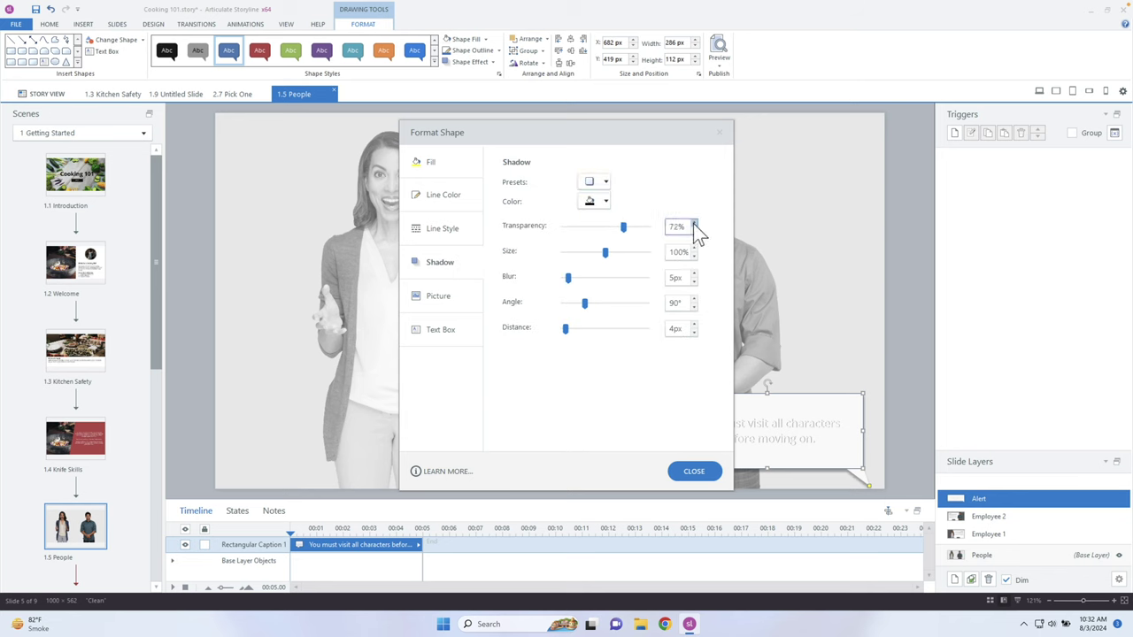
{"action": "left_click", "coordinate": [692, 223]}
{"action": "left_click", "coordinate": [693, 223]}
{"action": "left_click", "coordinate": [693, 223]}
{"action": "left_click", "coordinate": [693, 223]}
{"action": "left_click", "coordinate": [693, 224]}
{"action": "left_click", "coordinate": [694, 472]}
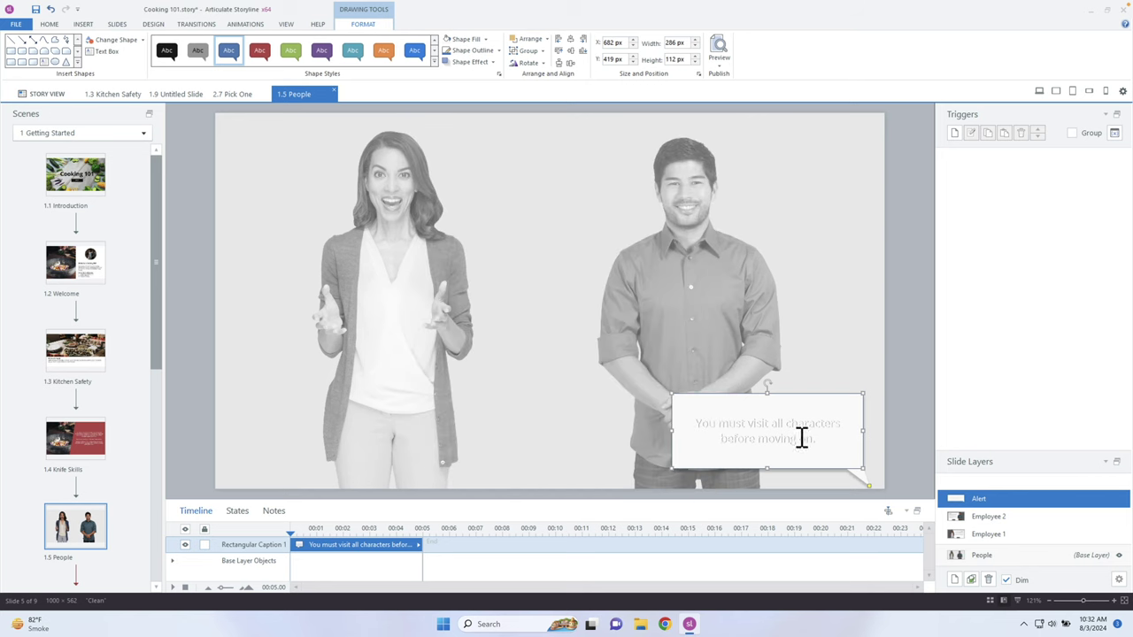
Remove the text shadow from the caption's wording and set its font colour to the theme's black
{"action": "left_click_drag", "start_coordinate": [820, 445], "coordinate": [695, 423]}
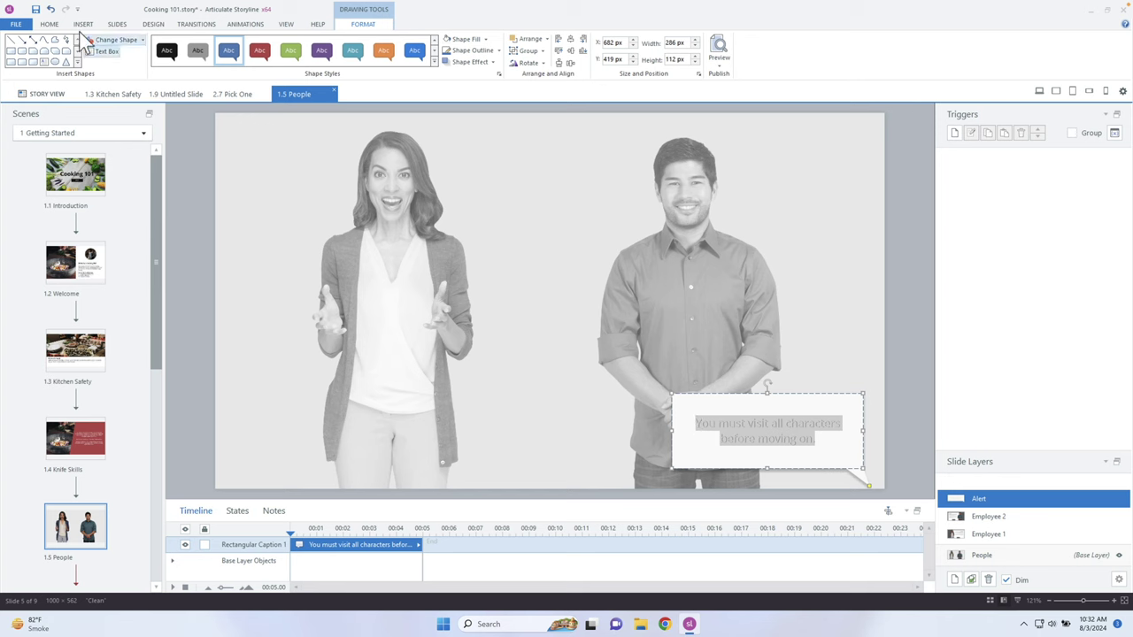
{"action": "left_click", "coordinate": [51, 25]}
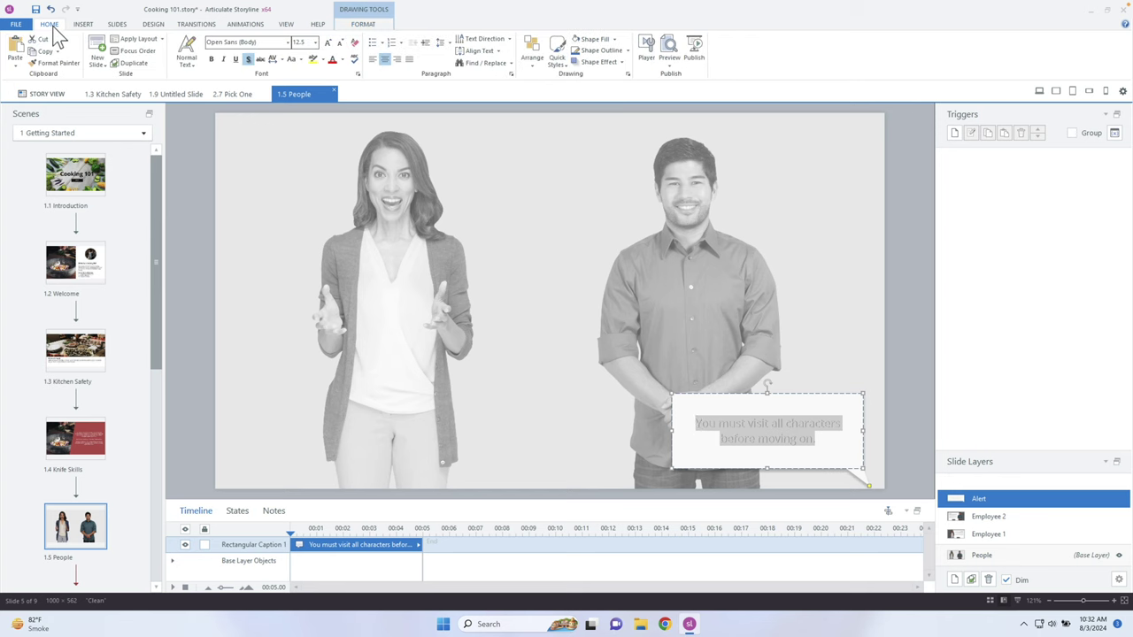
{"action": "left_click", "coordinate": [250, 61]}
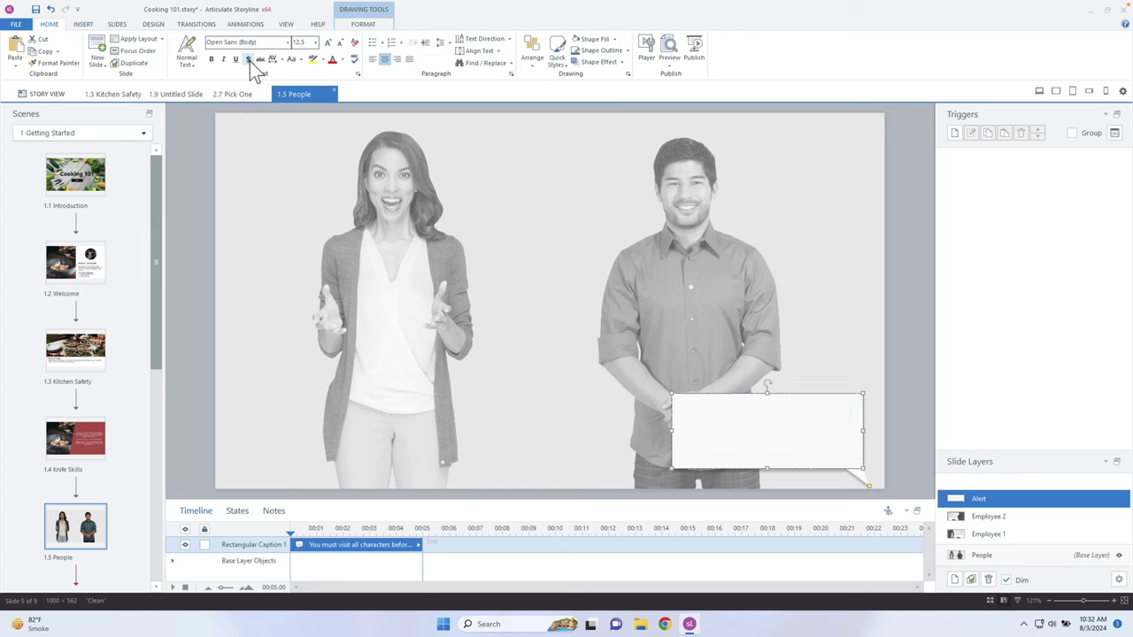
{"action": "left_click", "coordinate": [342, 62]}
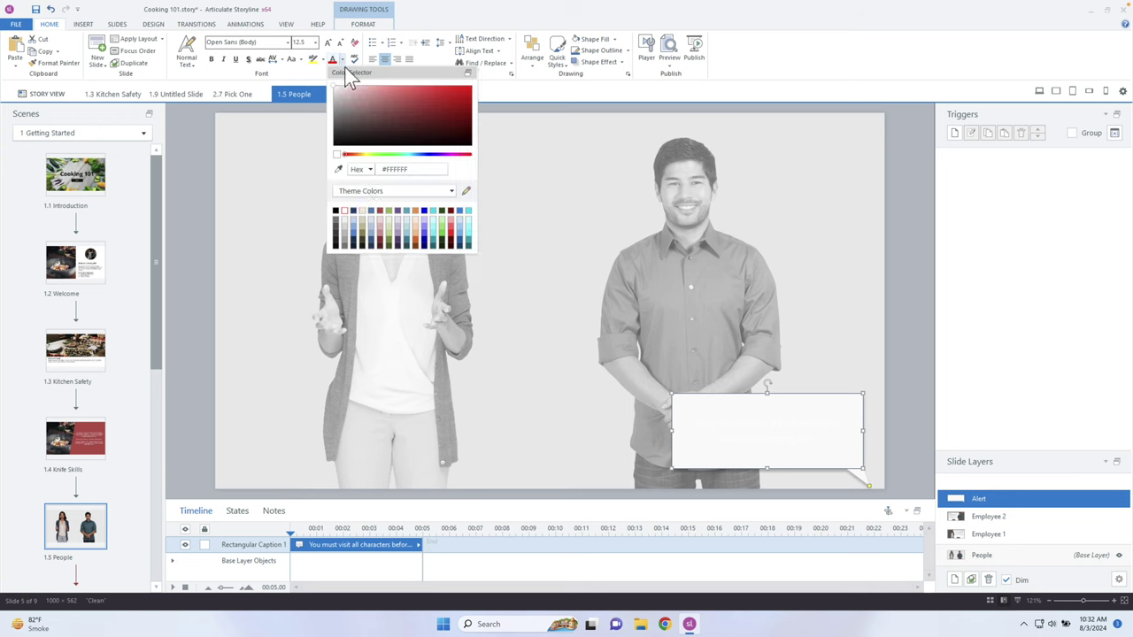
{"action": "left_click", "coordinate": [335, 210]}
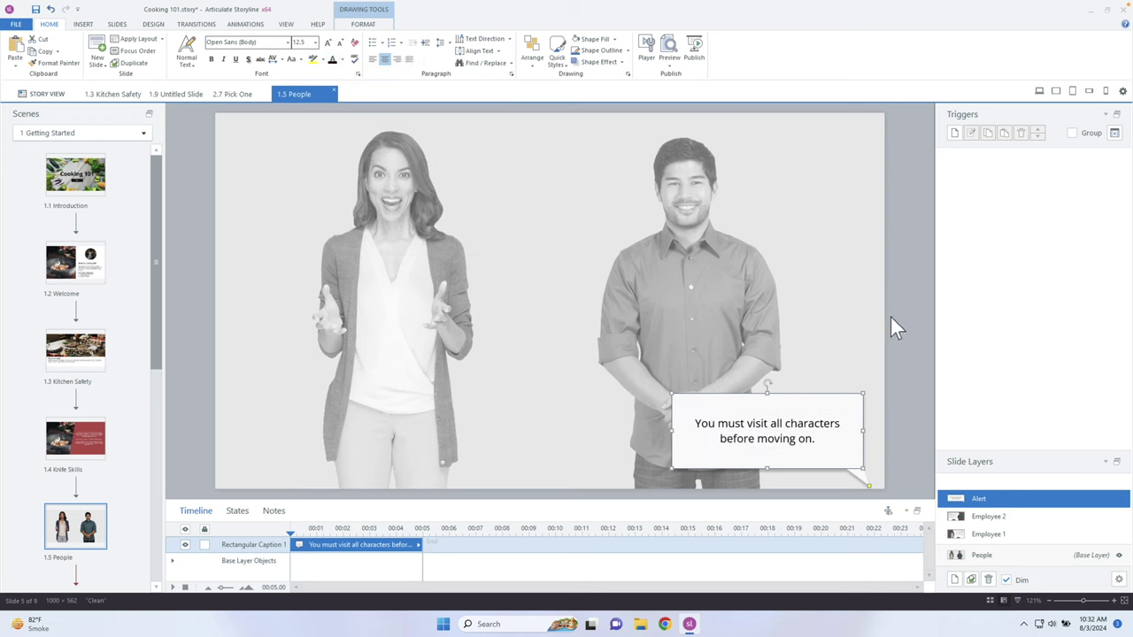
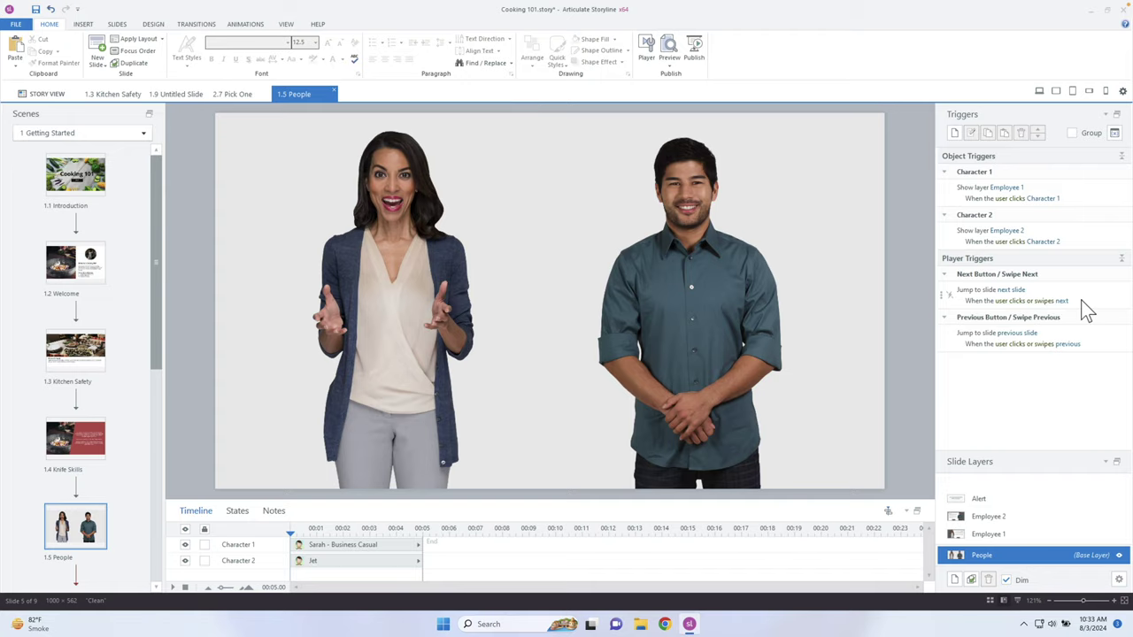
Edit the Next button's jump trigger, adding the condition that the state of the slide's Character 1 equals Visited
{"action": "left_click", "coordinate": [1087, 306]}
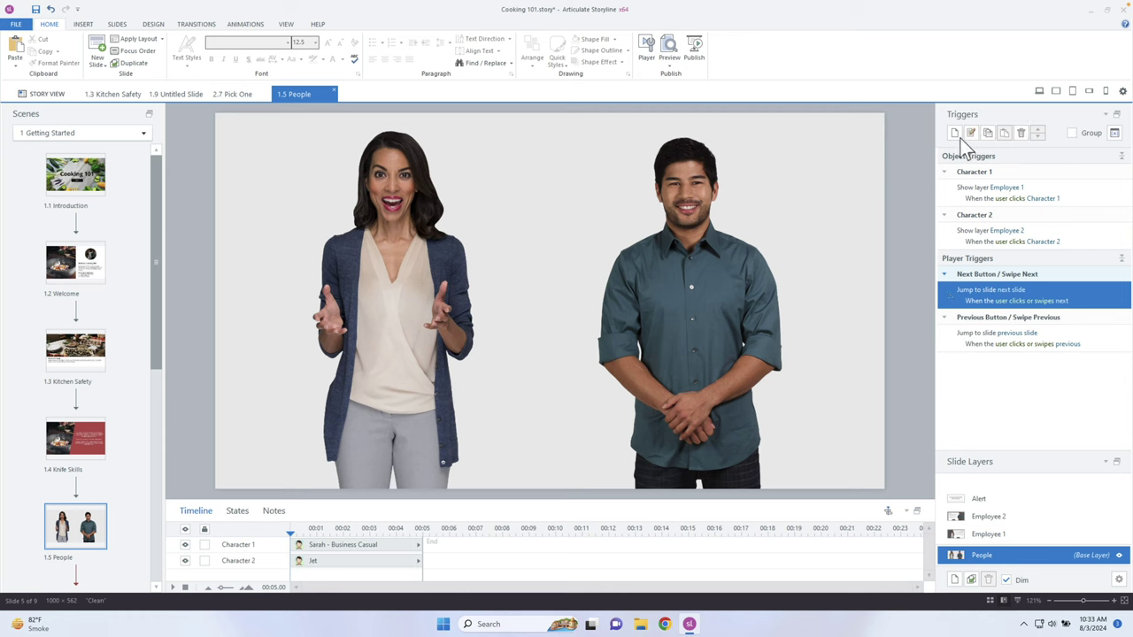
{"action": "double_click", "coordinate": [995, 308]}
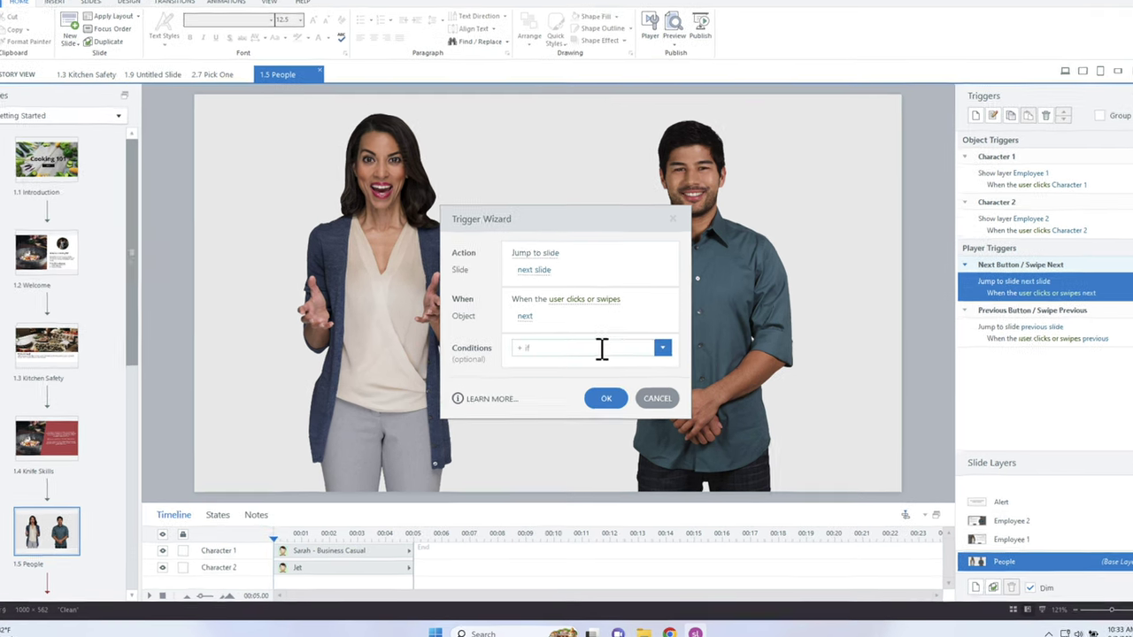
{"action": "left_click", "coordinate": [595, 354]}
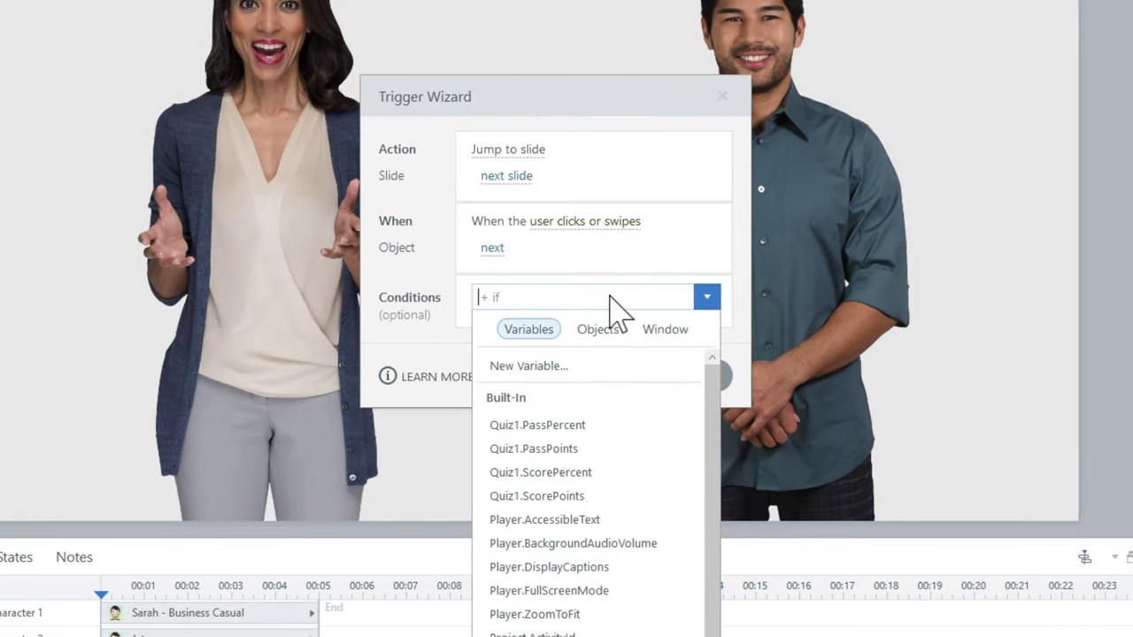
{"action": "left_click", "coordinate": [606, 337]}
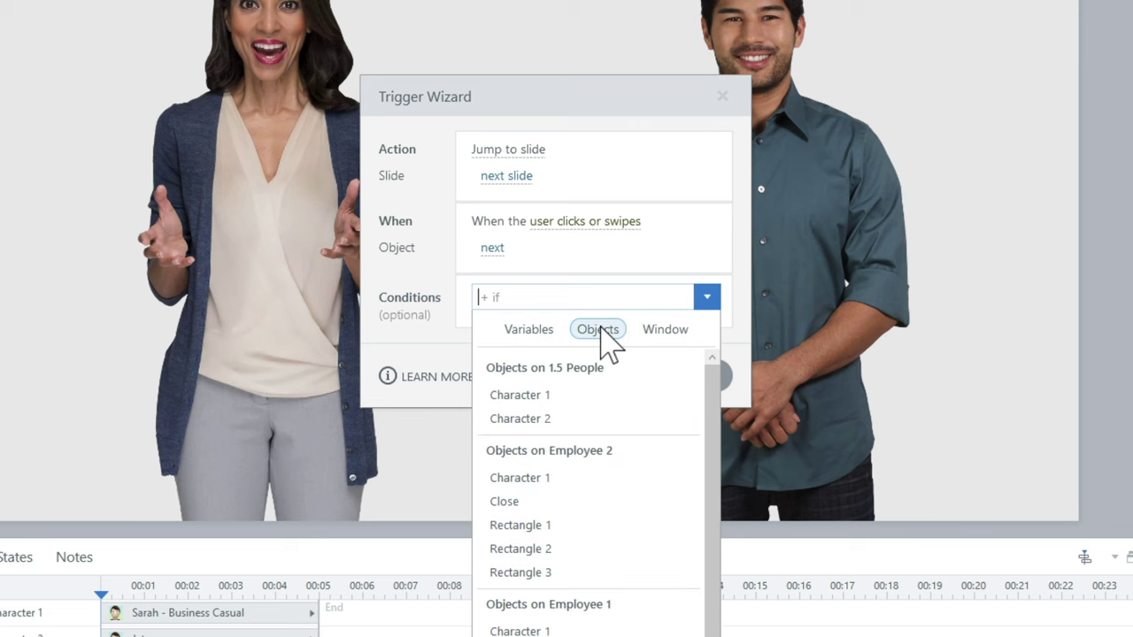
{"action": "left_click", "coordinate": [531, 396]}
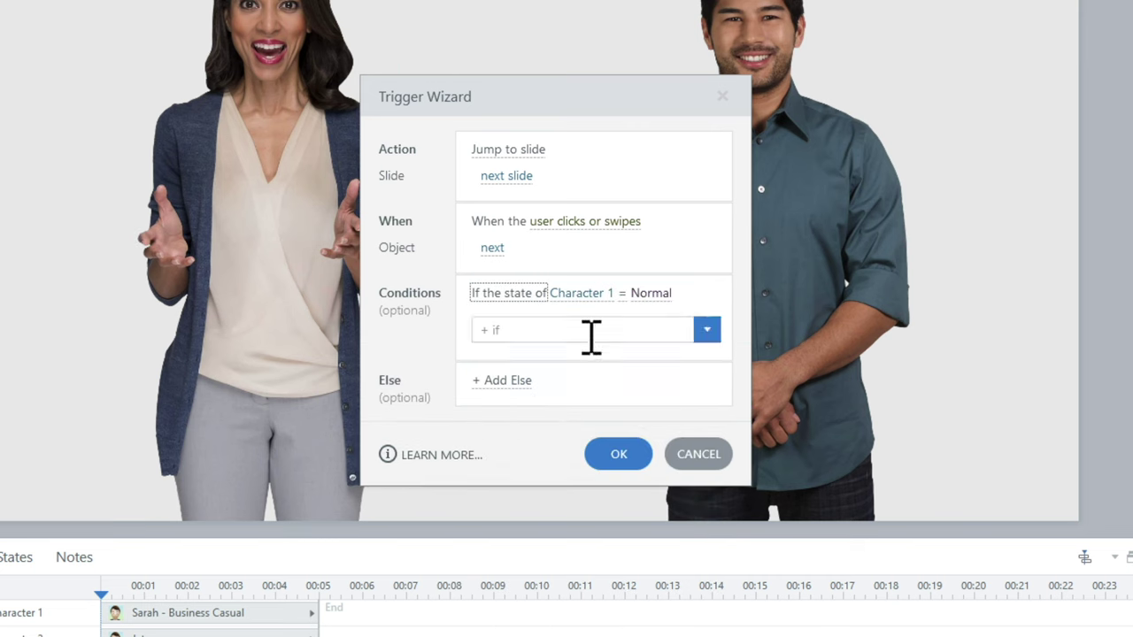
{"action": "left_click", "coordinate": [650, 293]}
{"action": "left_click", "coordinate": [520, 397]}
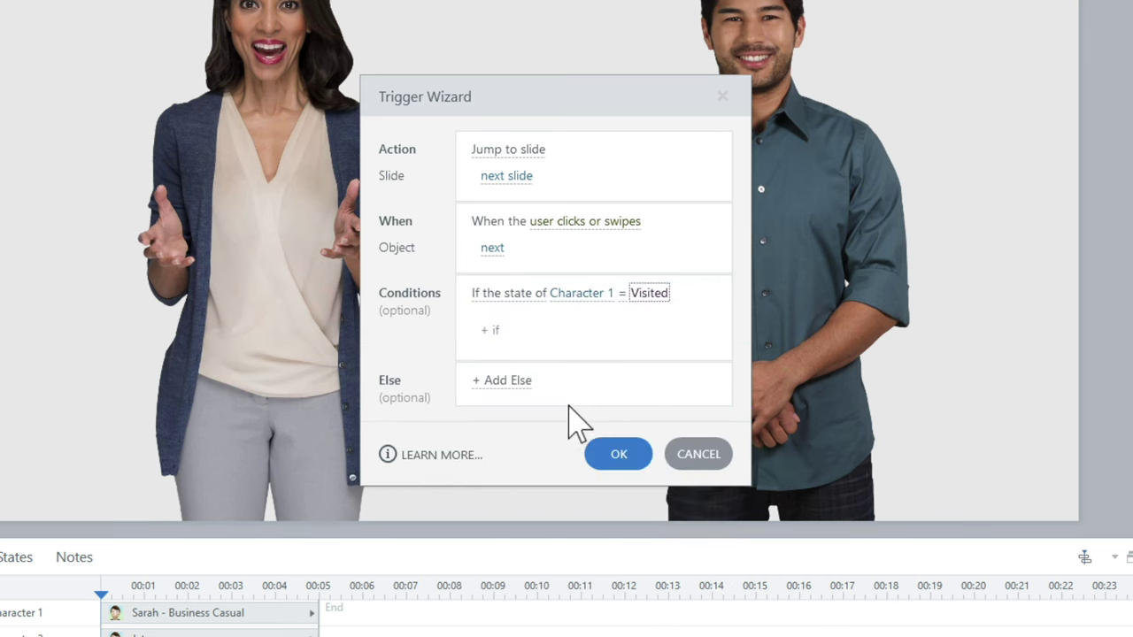
Add a second AND condition to the trigger requiring the state of the slide's Character 2 to equal Visited
{"action": "left_click", "coordinate": [519, 334]}
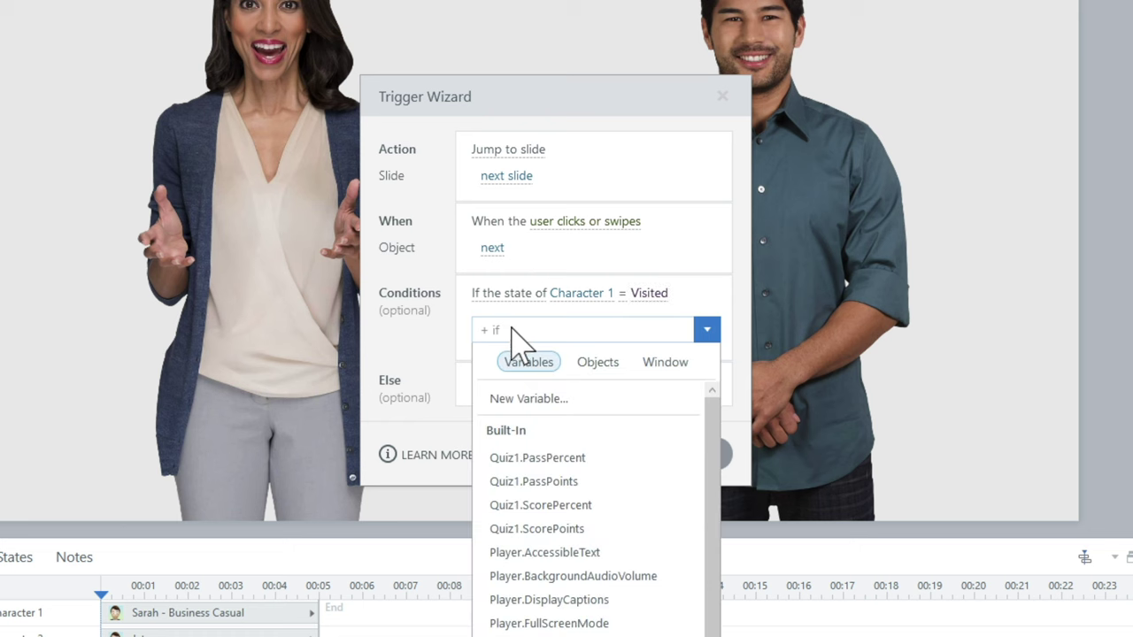
{"action": "left_click", "coordinate": [600, 363]}
{"action": "left_click", "coordinate": [544, 454]}
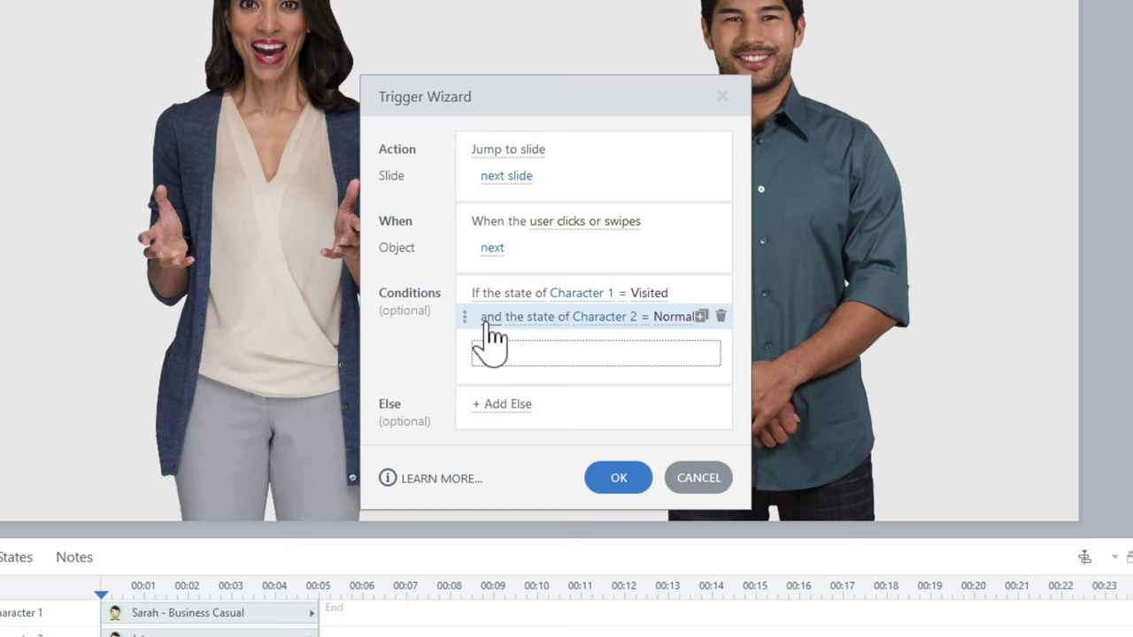
{"action": "left_click", "coordinate": [677, 319]}
{"action": "left_click", "coordinate": [549, 416]}
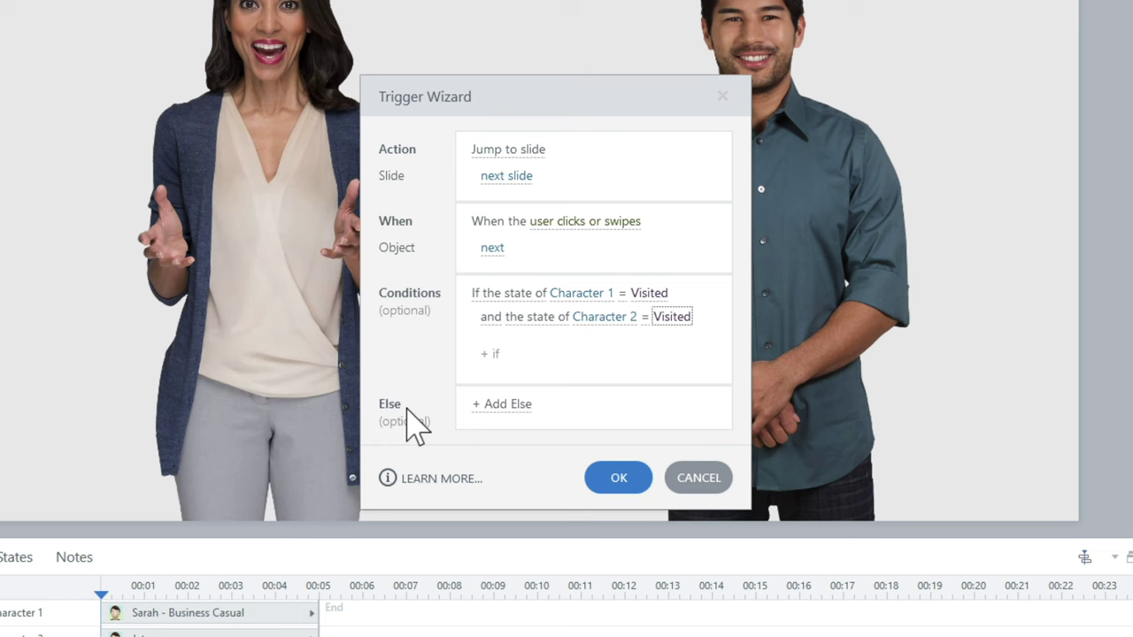
Add an Else action to the Next trigger that shows the Alert layer, and save the trigger
{"action": "left_click", "coordinate": [507, 404]}
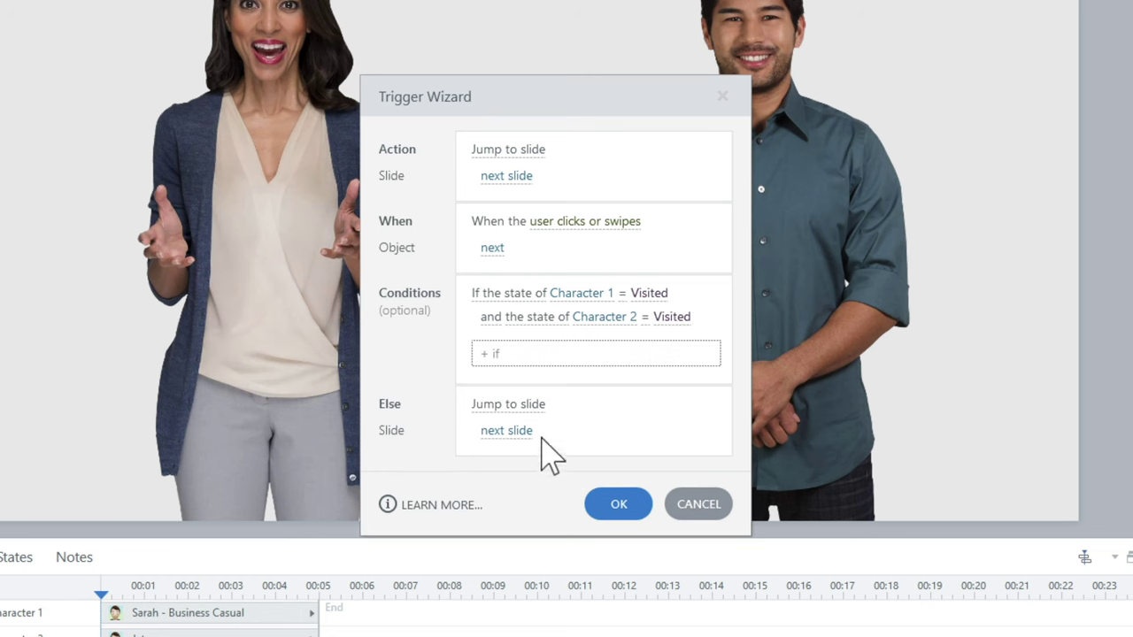
{"action": "left_click", "coordinate": [519, 407]}
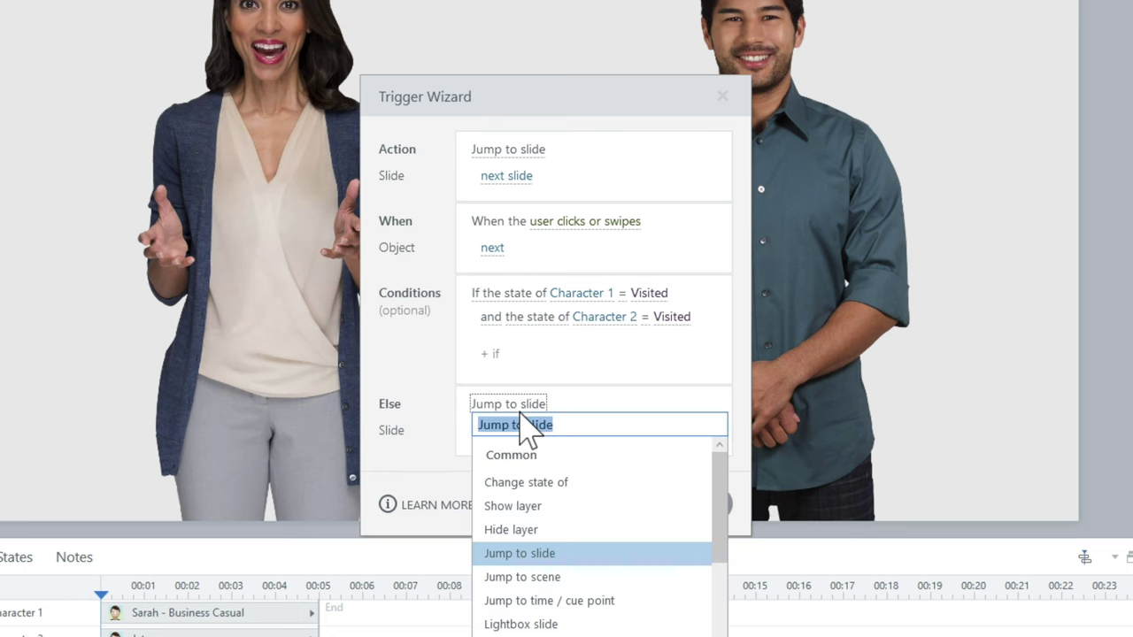
{"action": "left_click", "coordinate": [518, 507]}
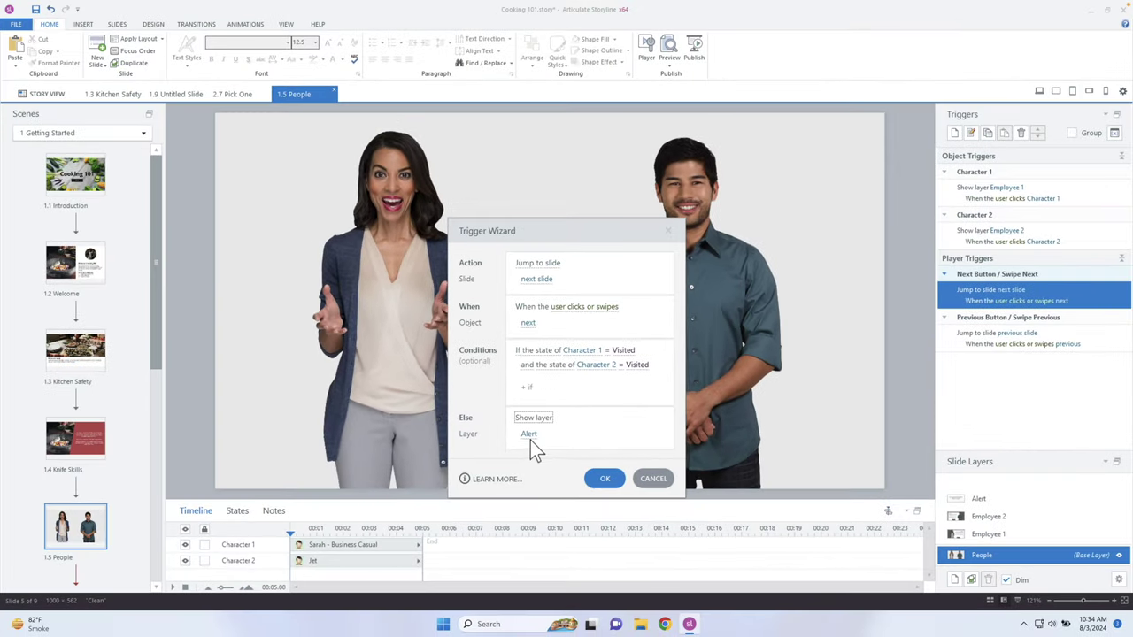
{"action": "left_click", "coordinate": [614, 480]}
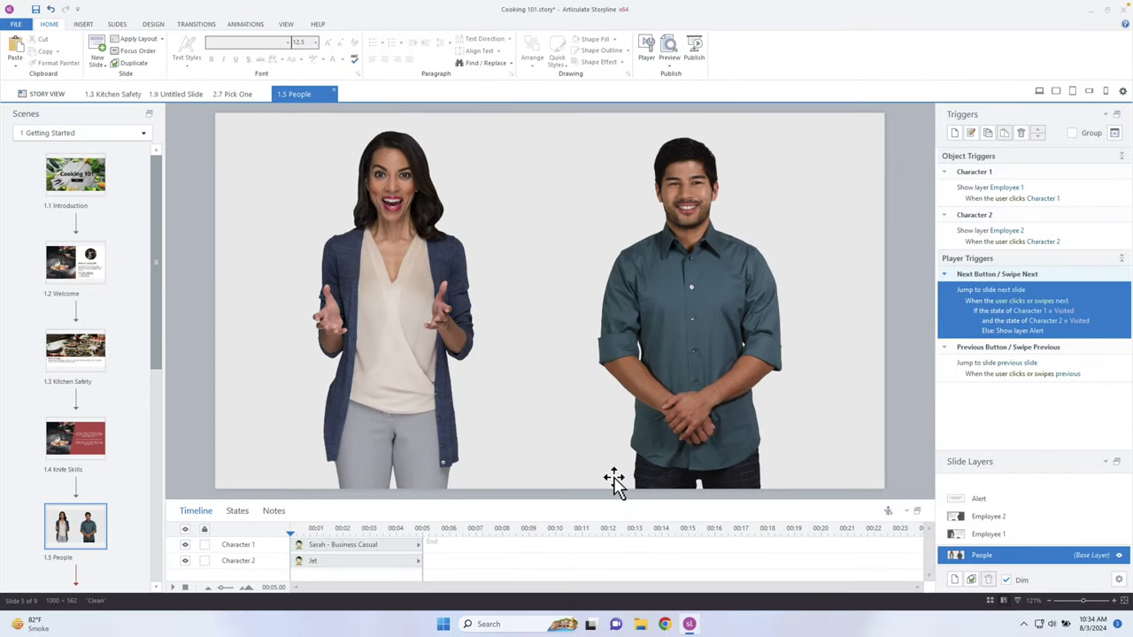
Preview only this slide, try to advance after visiting just the first character, and close the preview
{"action": "left_click", "coordinate": [672, 75]}
{"action": "left_click", "coordinate": [674, 79]}
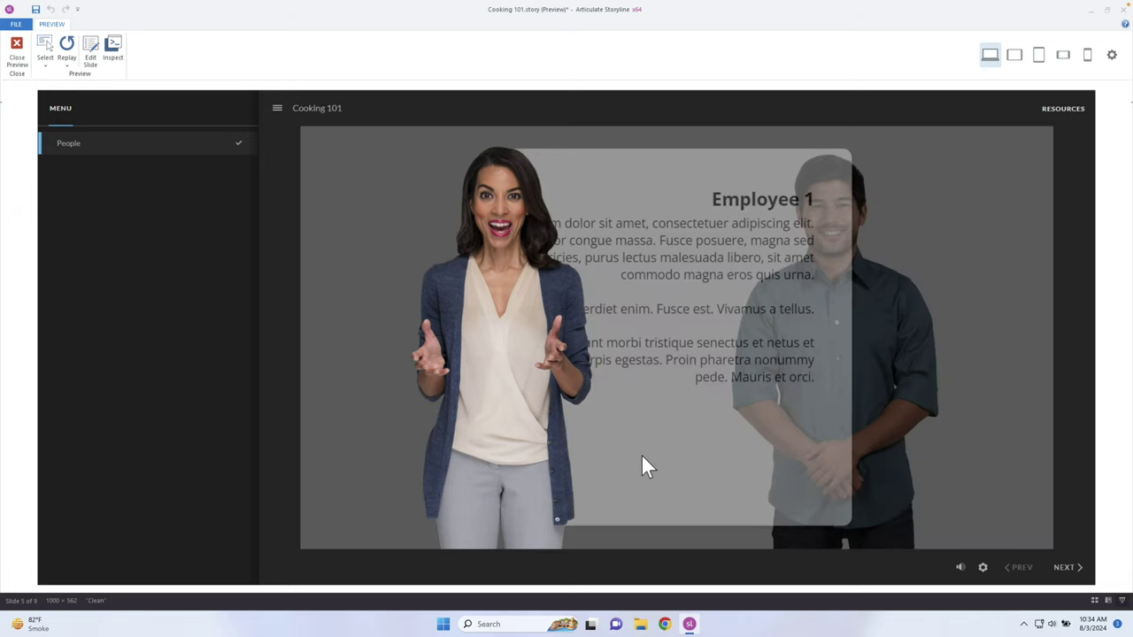
{"action": "left_click", "coordinate": [748, 500]}
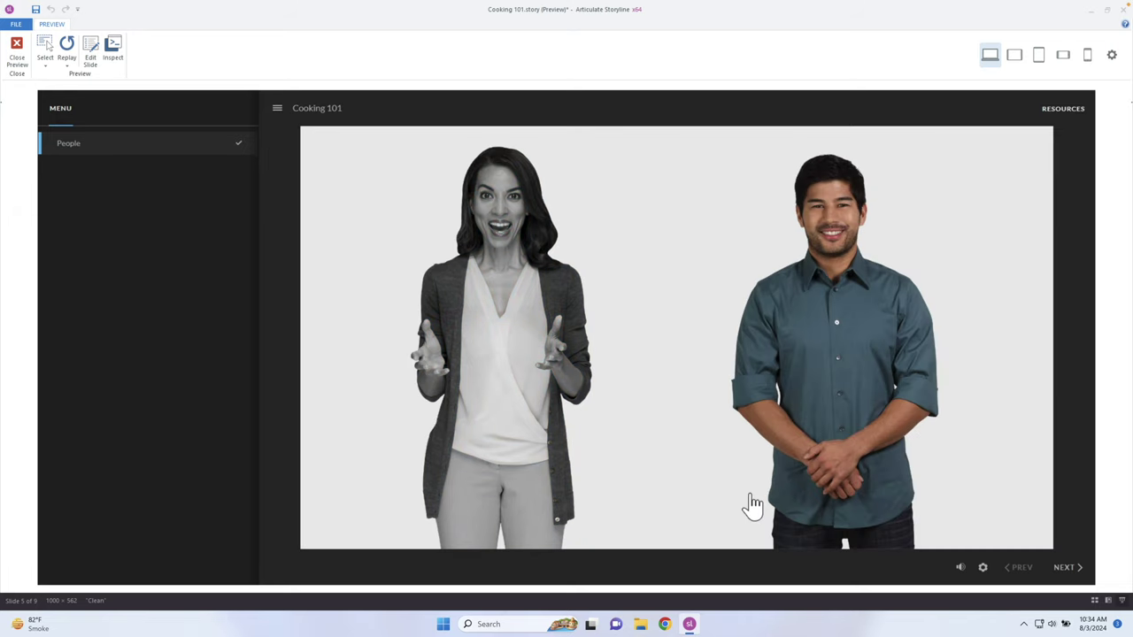
{"action": "left_click", "coordinate": [1071, 568]}
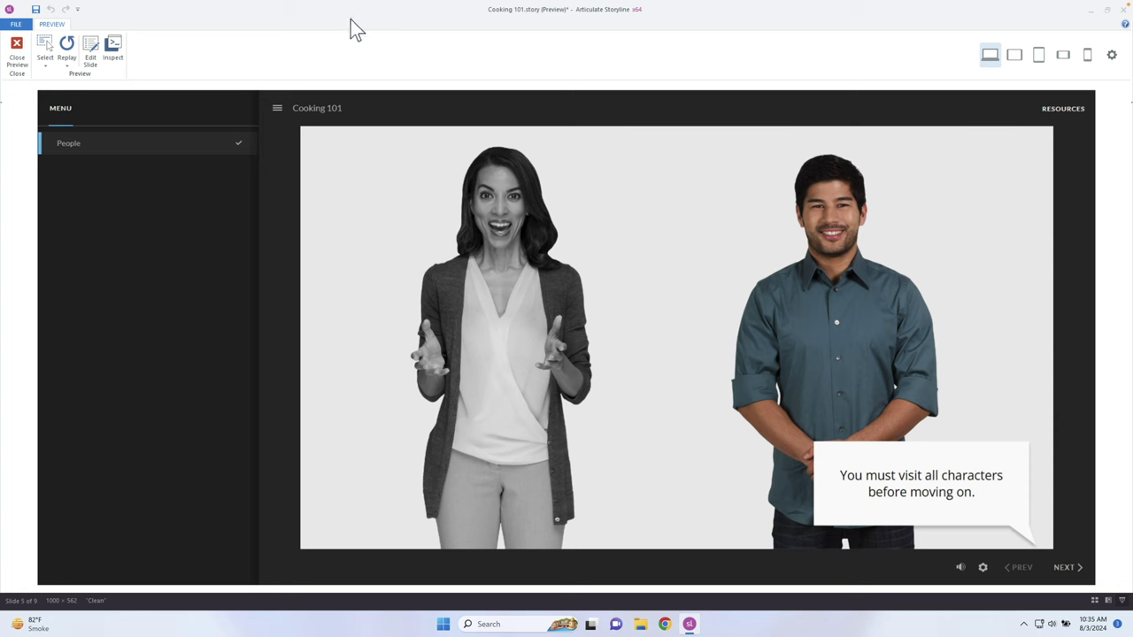
{"action": "left_click", "coordinate": [18, 50]}
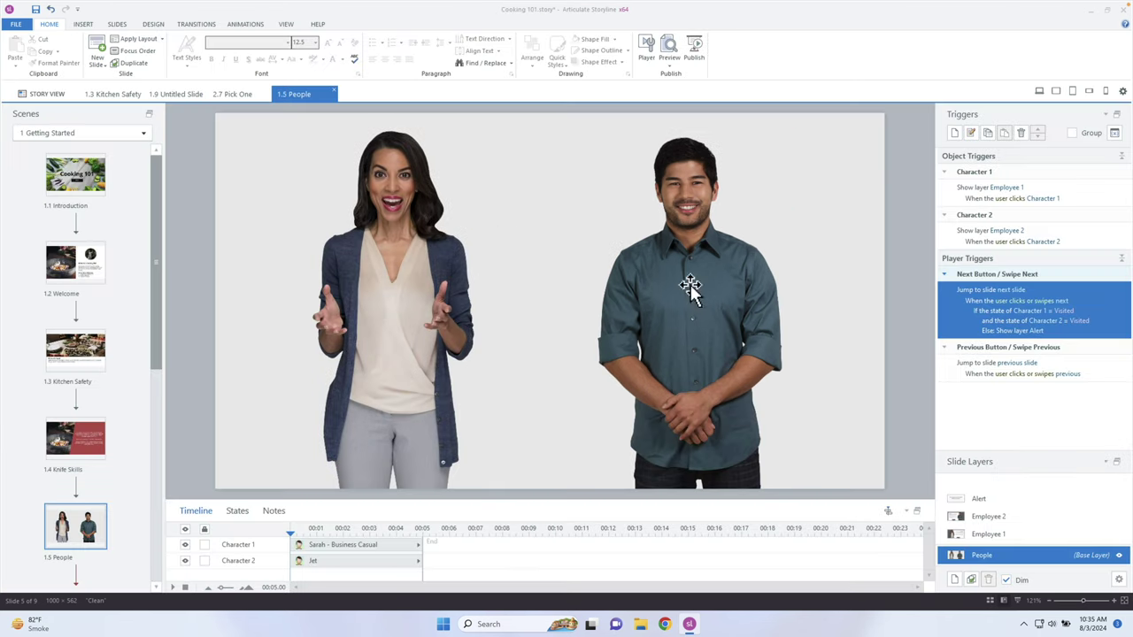
Add a trigger on the Alert layer that hides this layer when its timeline ends, and shorten that timeline to 3 seconds
{"action": "left_click", "coordinate": [956, 500]}
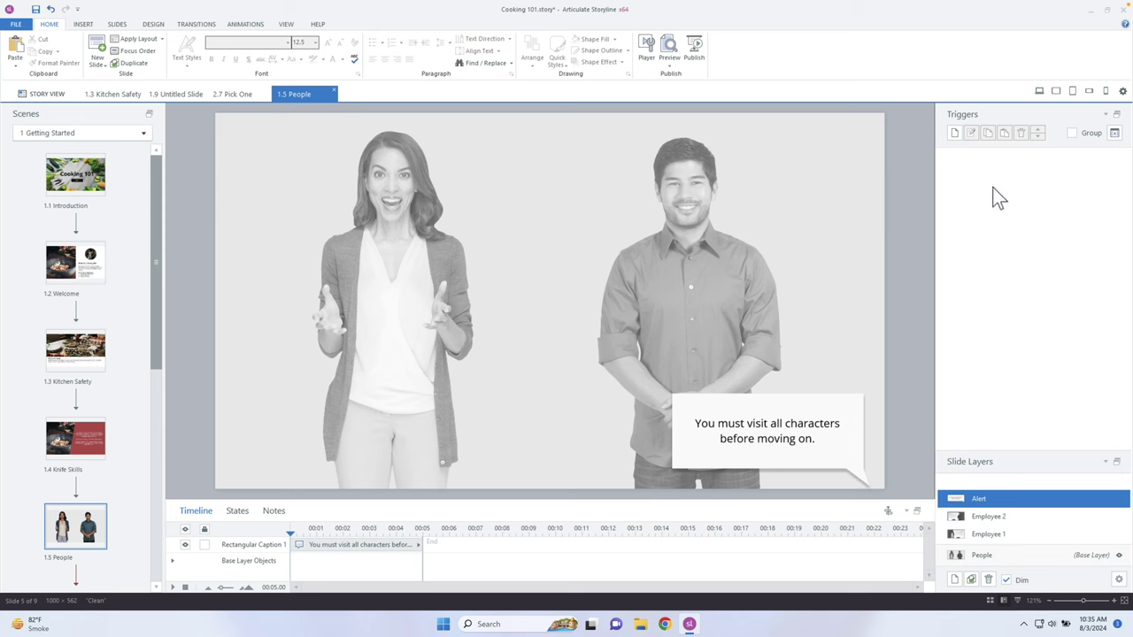
{"action": "left_click", "coordinate": [955, 133]}
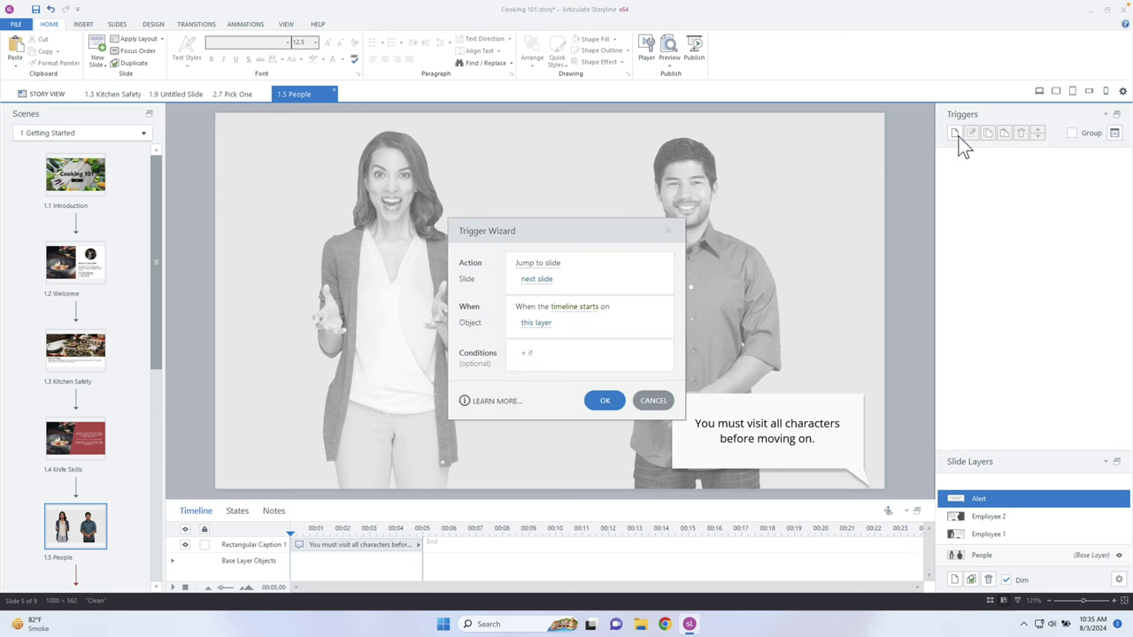
{"action": "left_click", "coordinate": [537, 265]}
{"action": "left_click", "coordinate": [563, 353]}
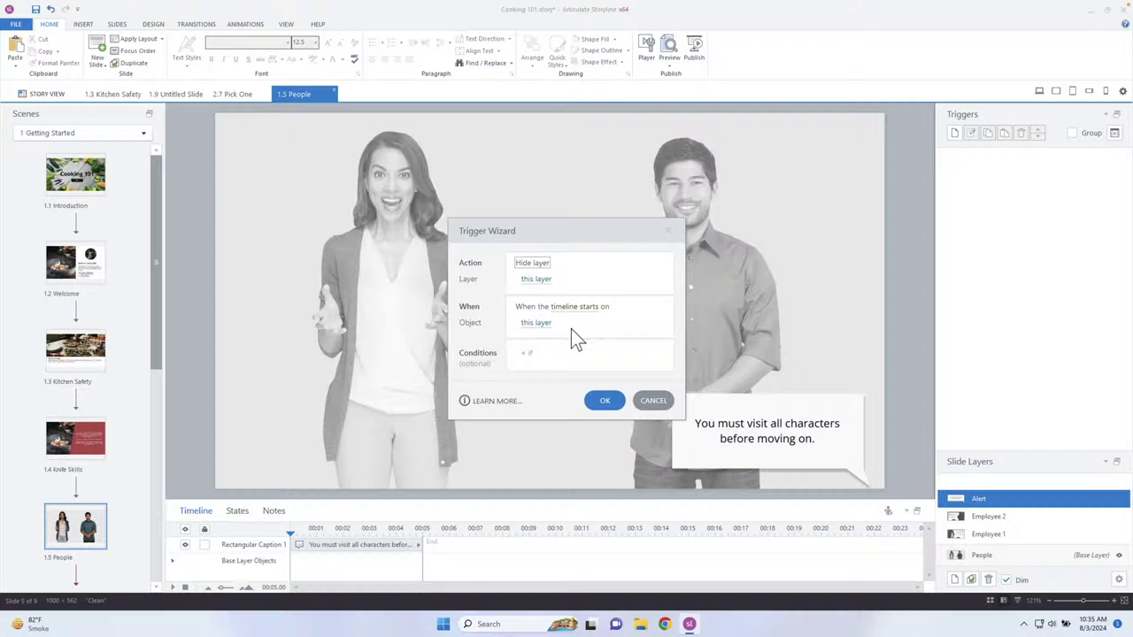
{"action": "left_click", "coordinate": [571, 329]}
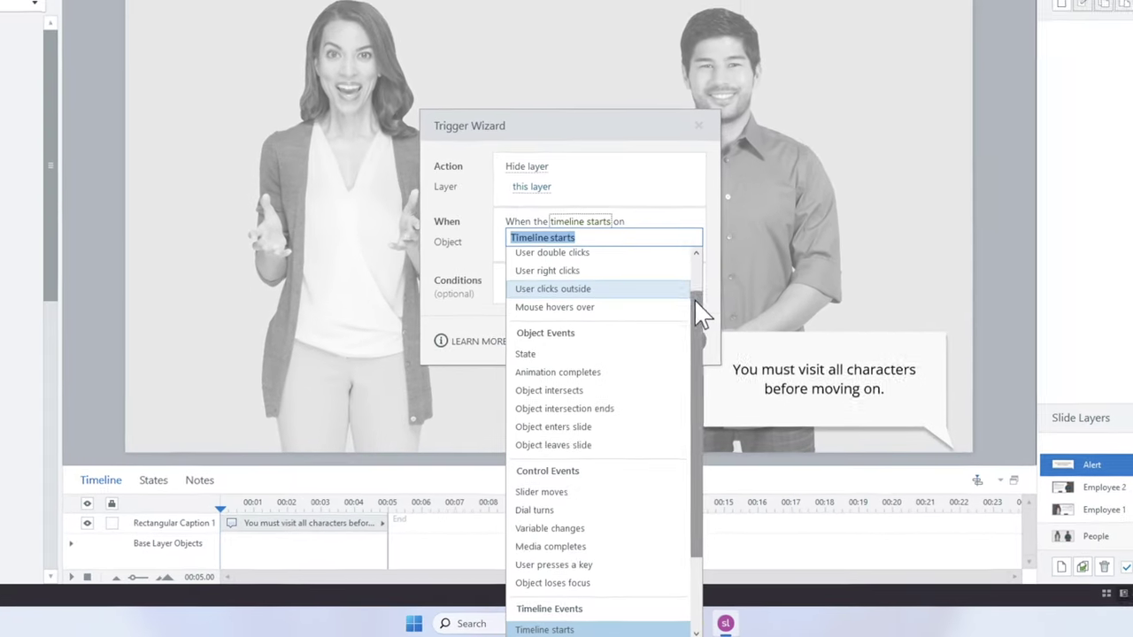
{"action": "scroll", "coordinate": [677, 365], "scroll_direction": "down", "scroll_amount": 1}
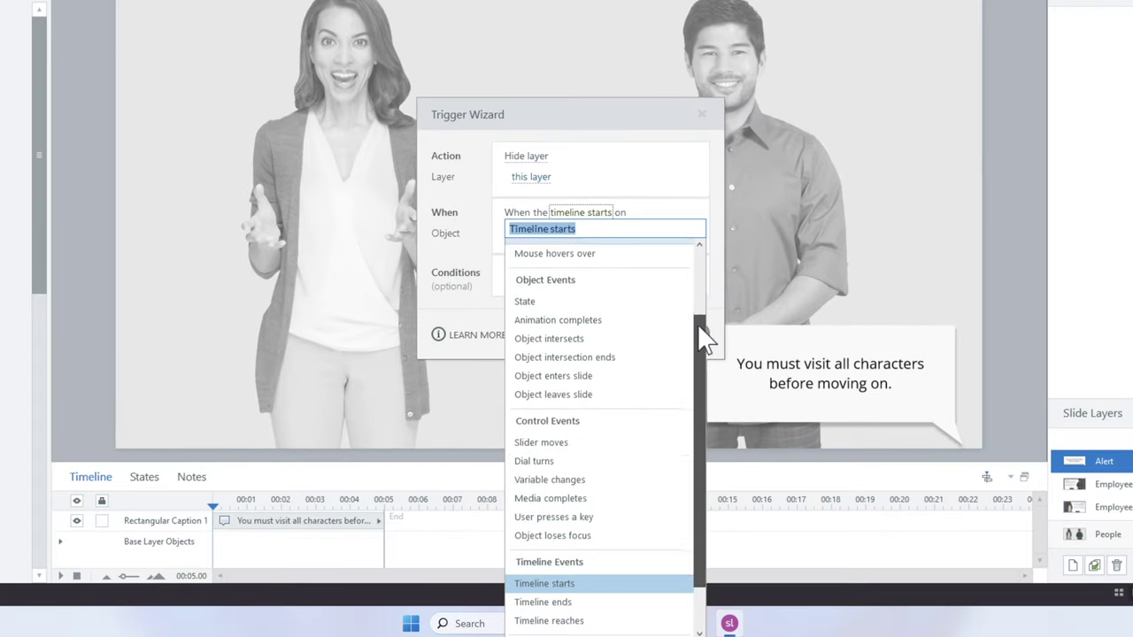
{"action": "left_click", "coordinate": [596, 607]}
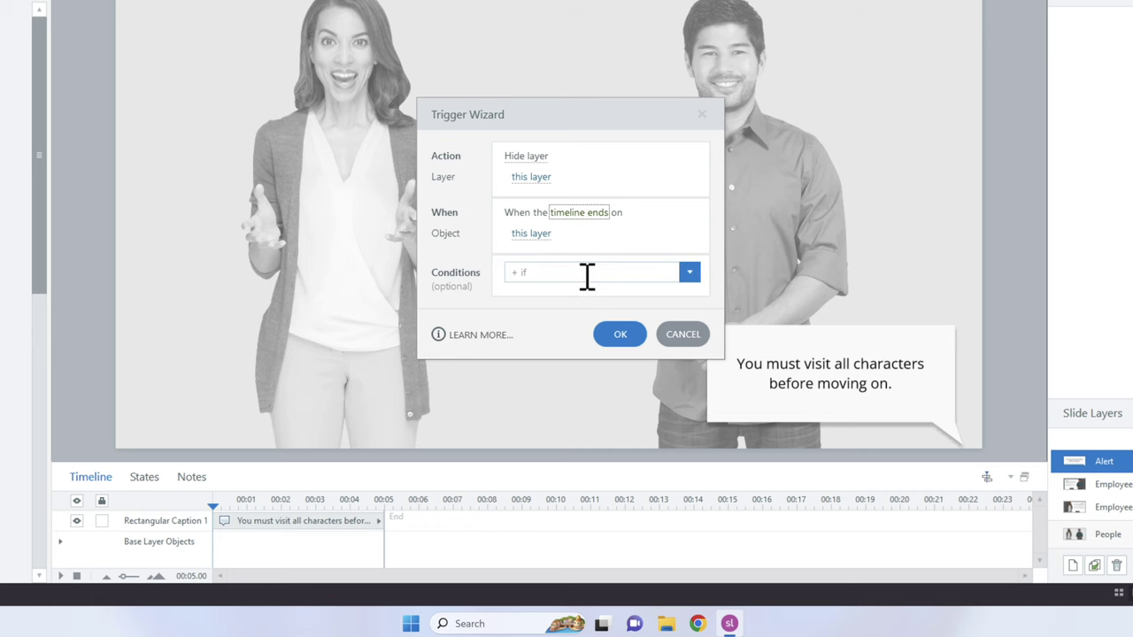
{"action": "left_click", "coordinate": [622, 336]}
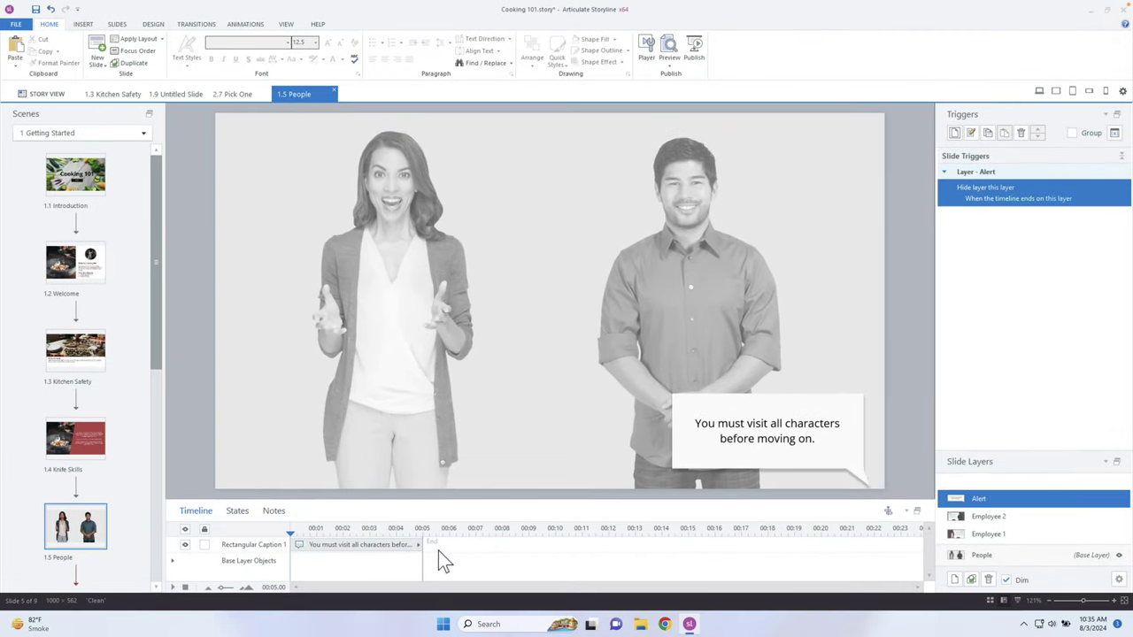
{"action": "left_click_drag", "start_coordinate": [423, 558], "coordinate": [368, 559]}
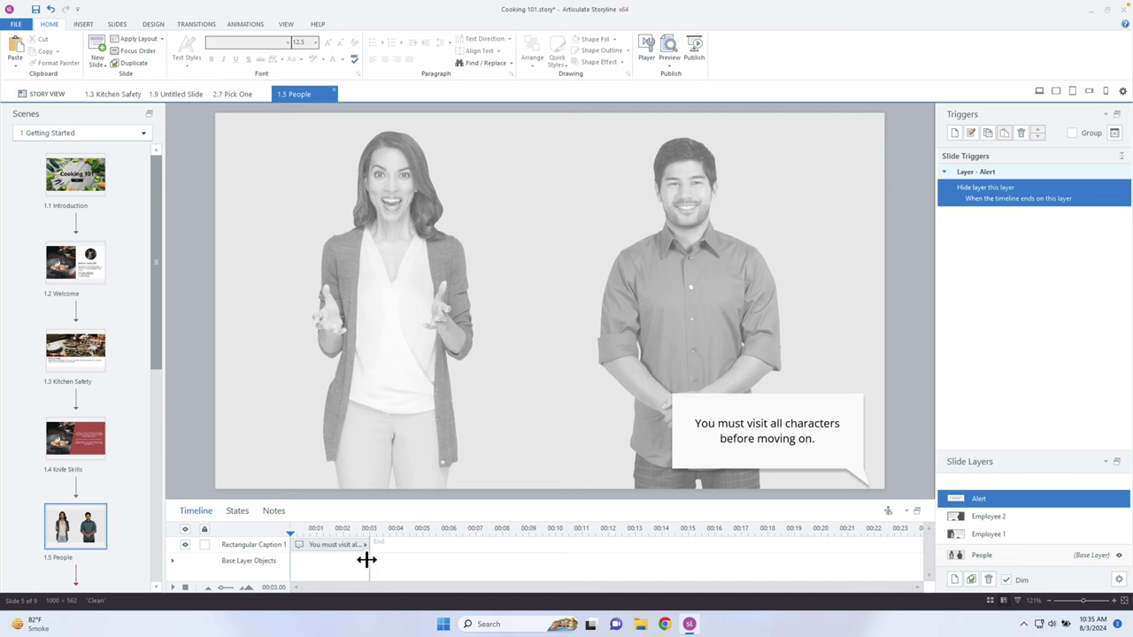
Preview only this slide to test the Alert layer
{"action": "left_click", "coordinate": [671, 66]}
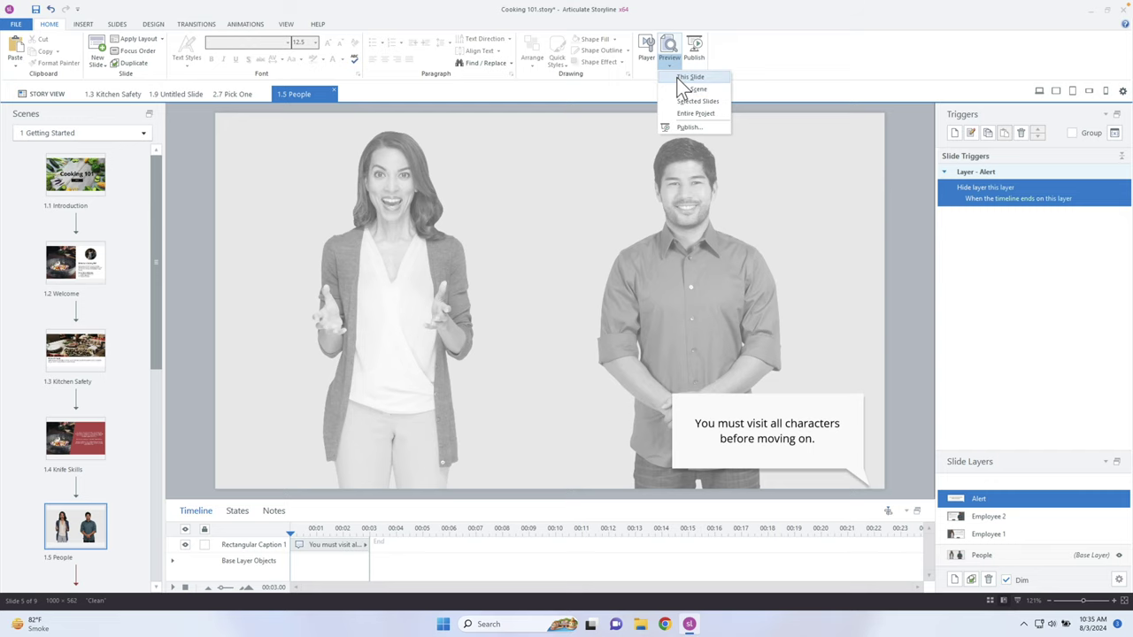
{"action": "left_click", "coordinate": [683, 84]}
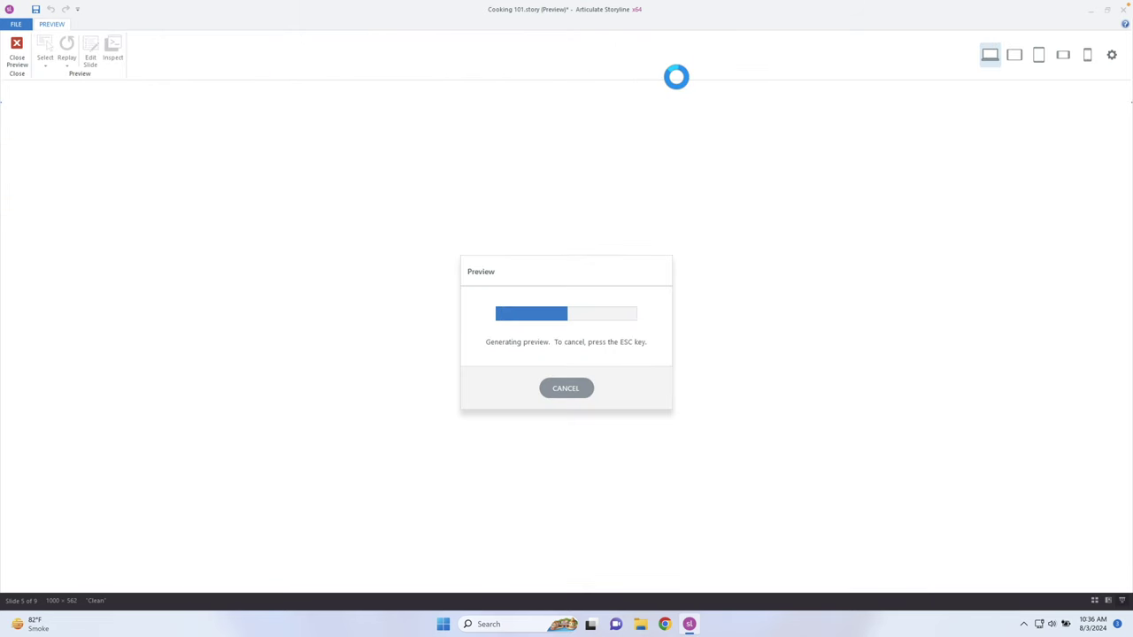